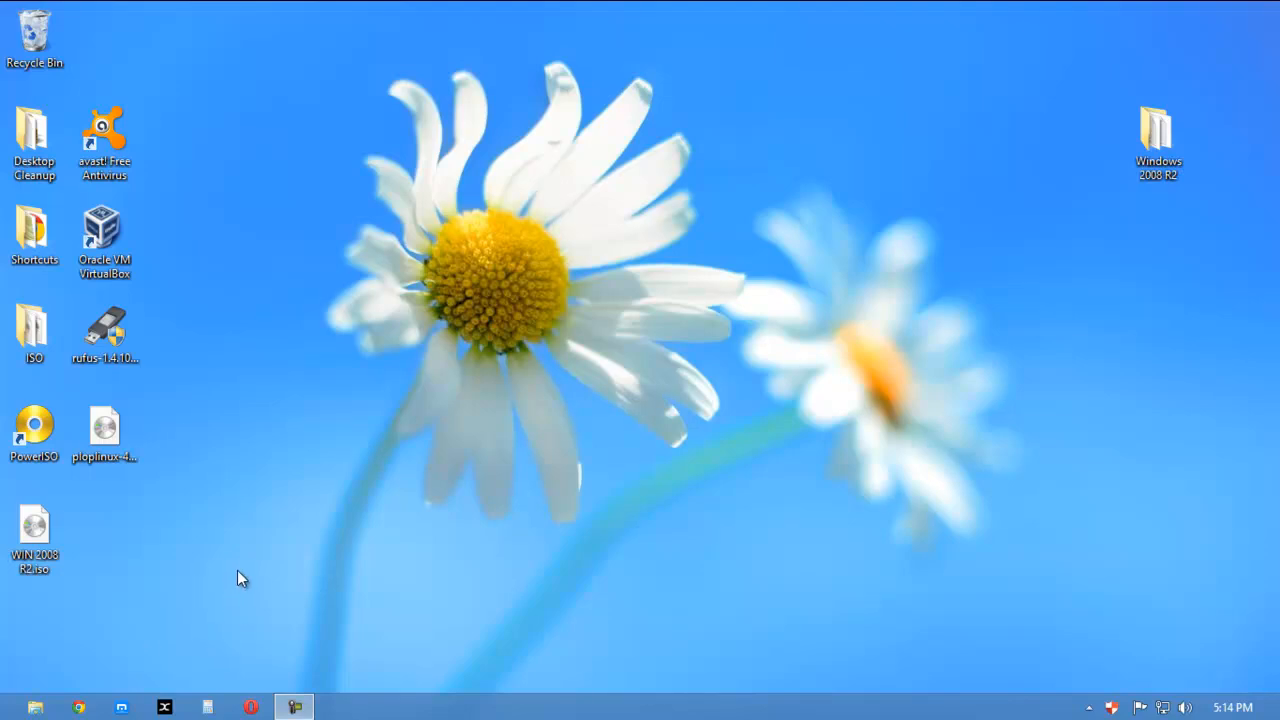
Switch to the Maxthon browser and search the web for "plop linux"
left_click(121, 708)
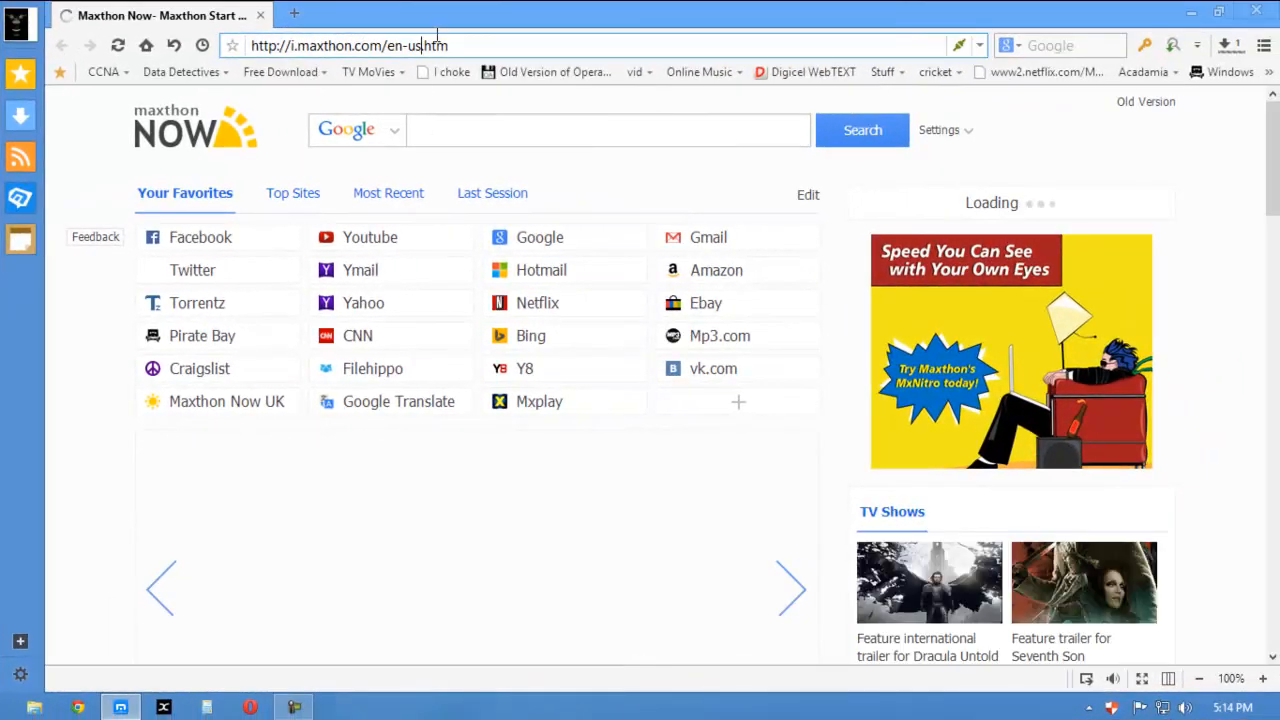
double_click(491, 45)
triple_click(491, 45)
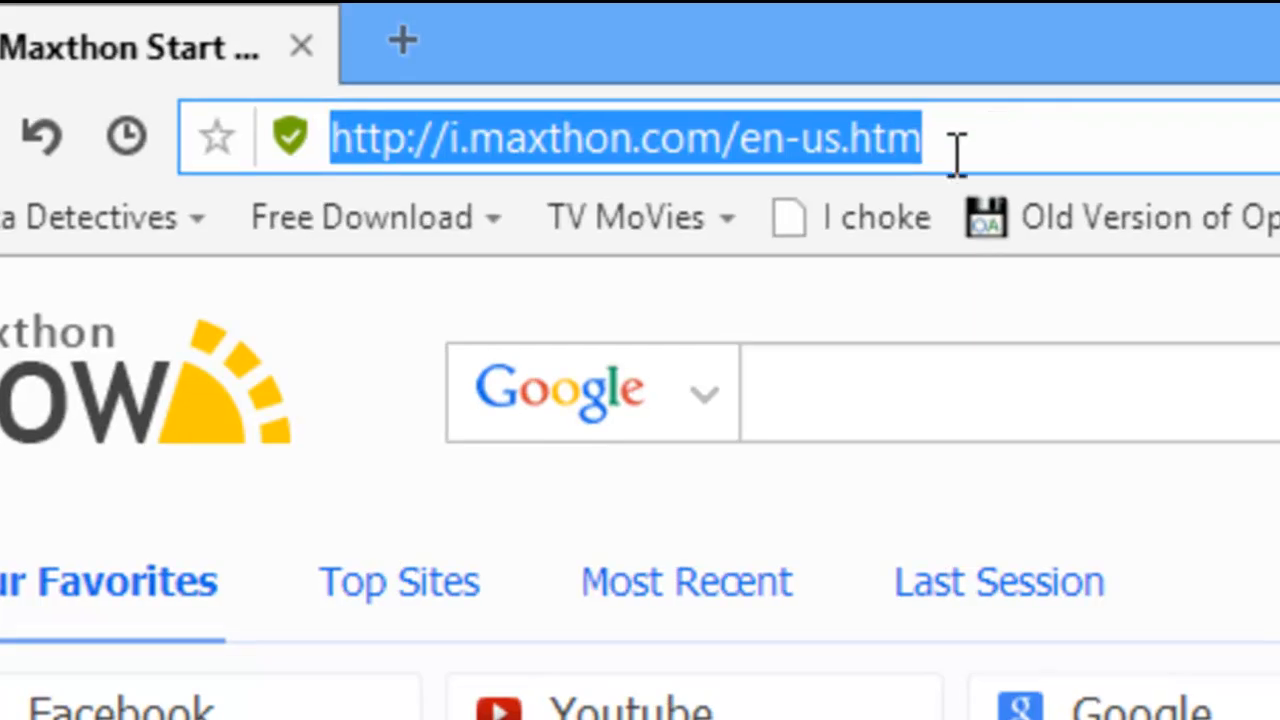
type("plop")
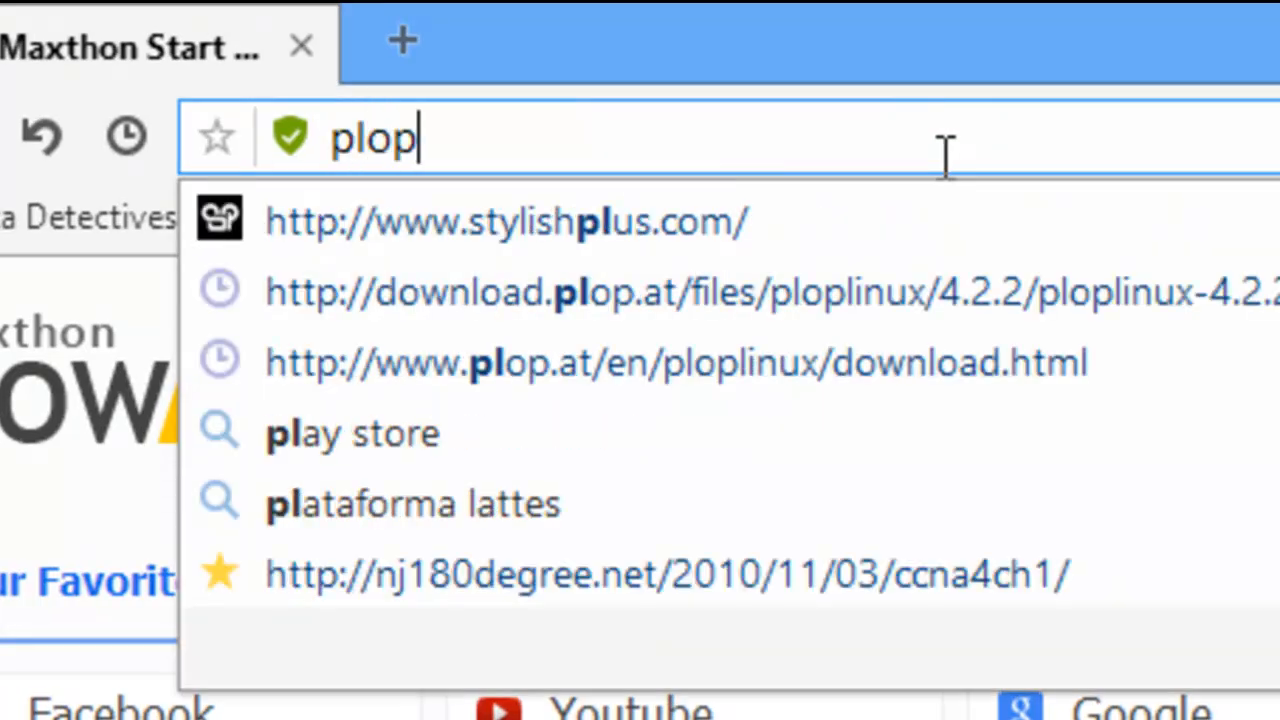
type(" lin")
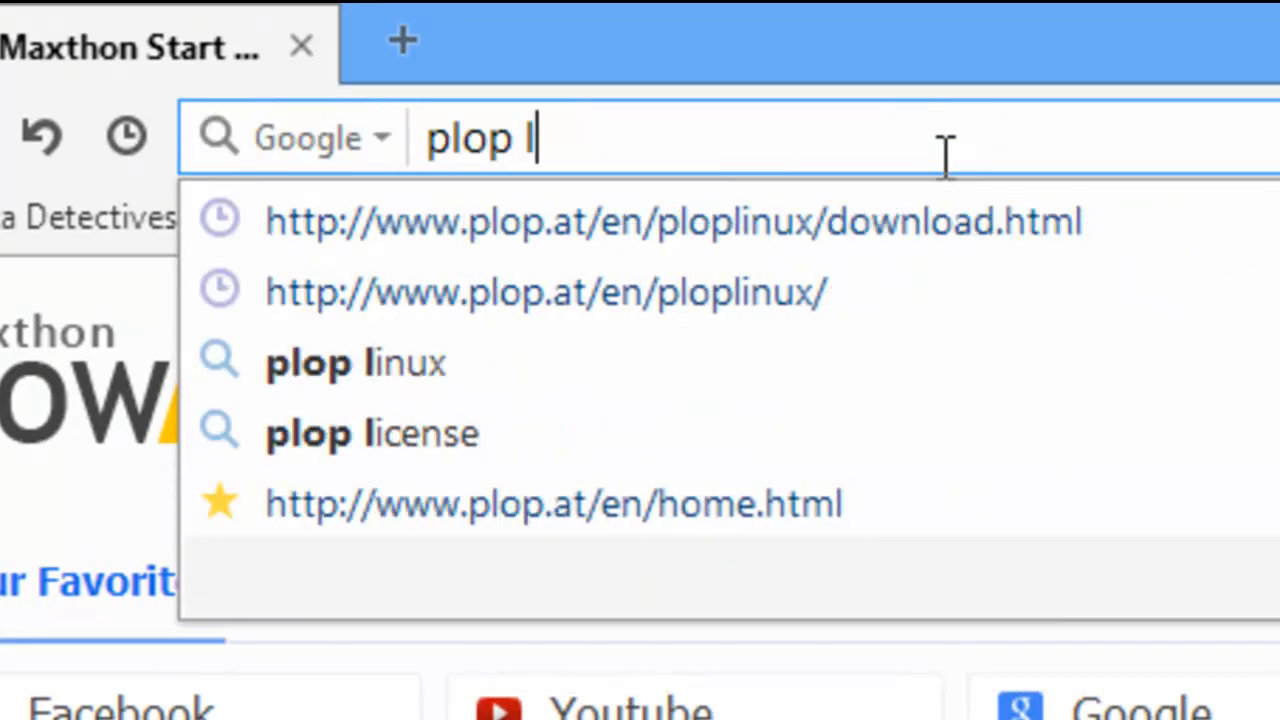
type("ux")
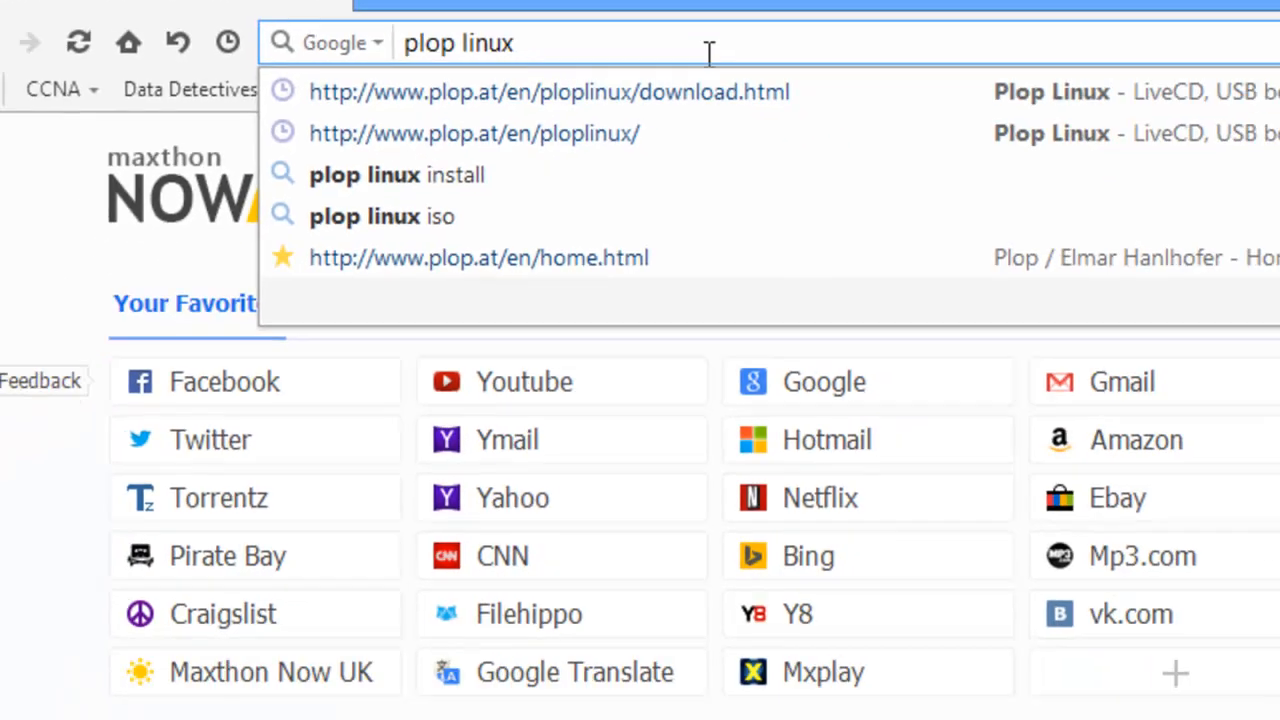
key("Return")
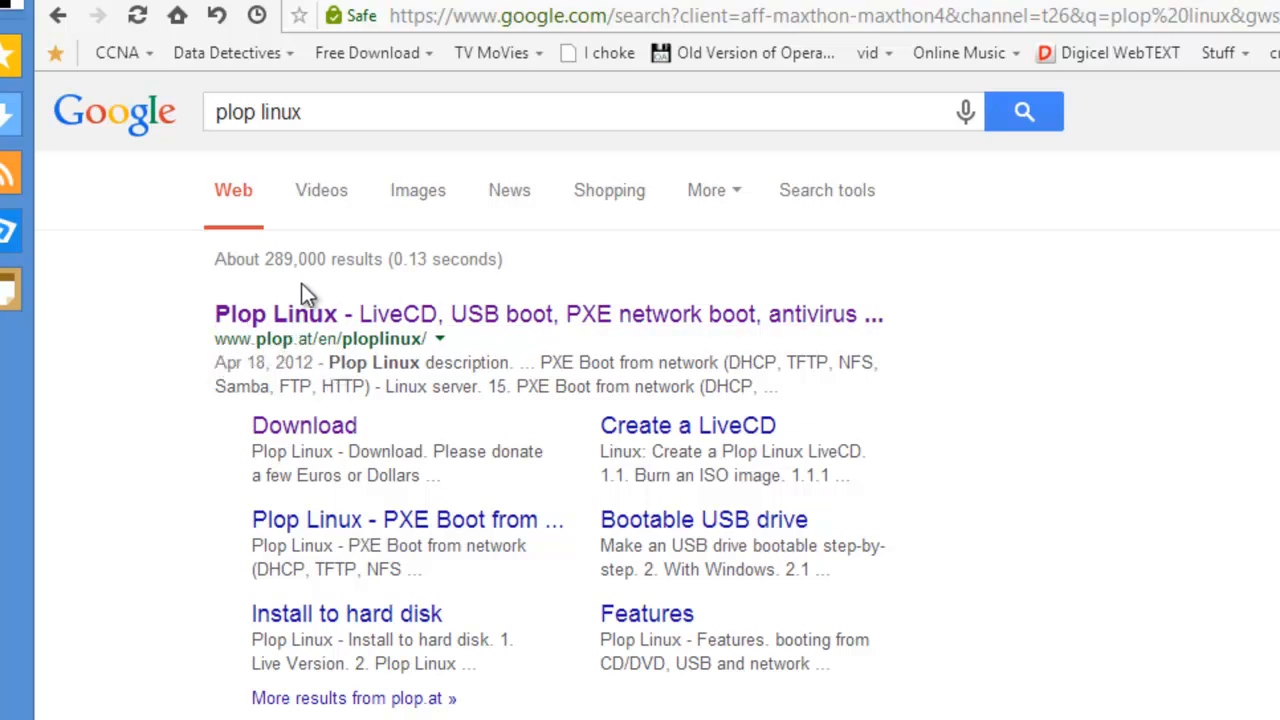
Look up the Standard version 4.2.2 files on the Plop Linux site's download page, and close the browser
left_click(281, 316)
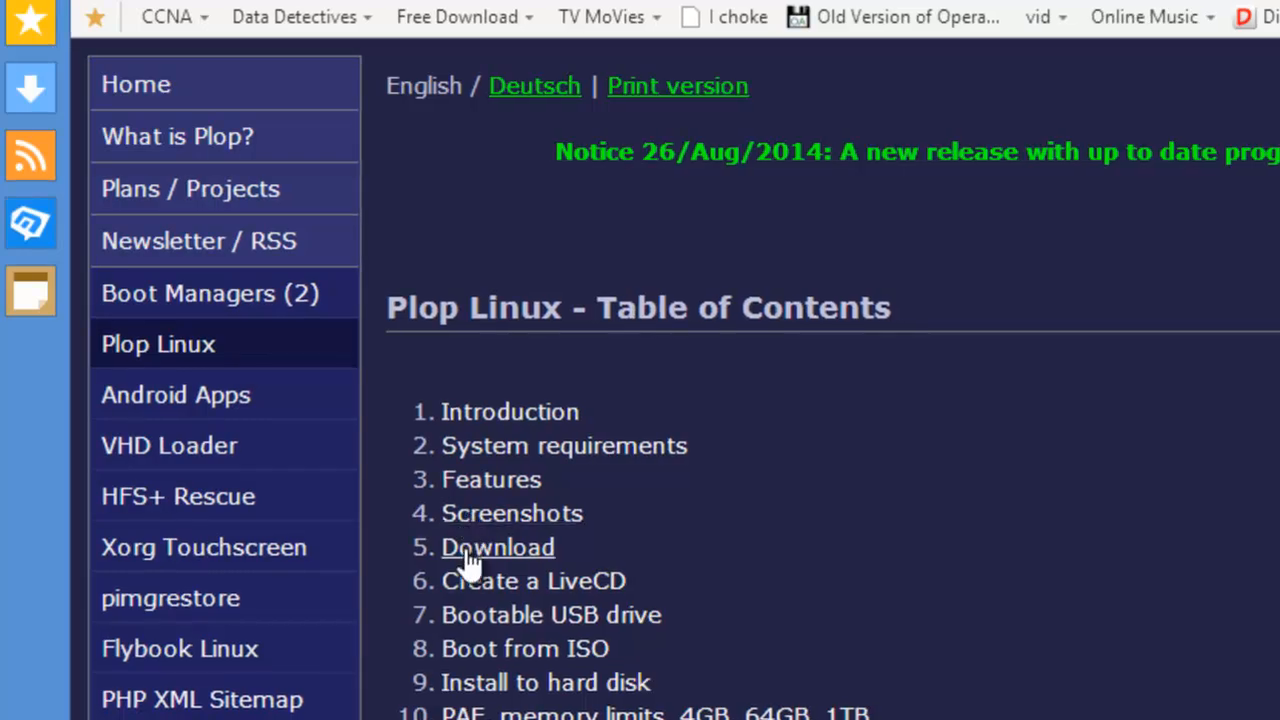
left_click(477, 555)
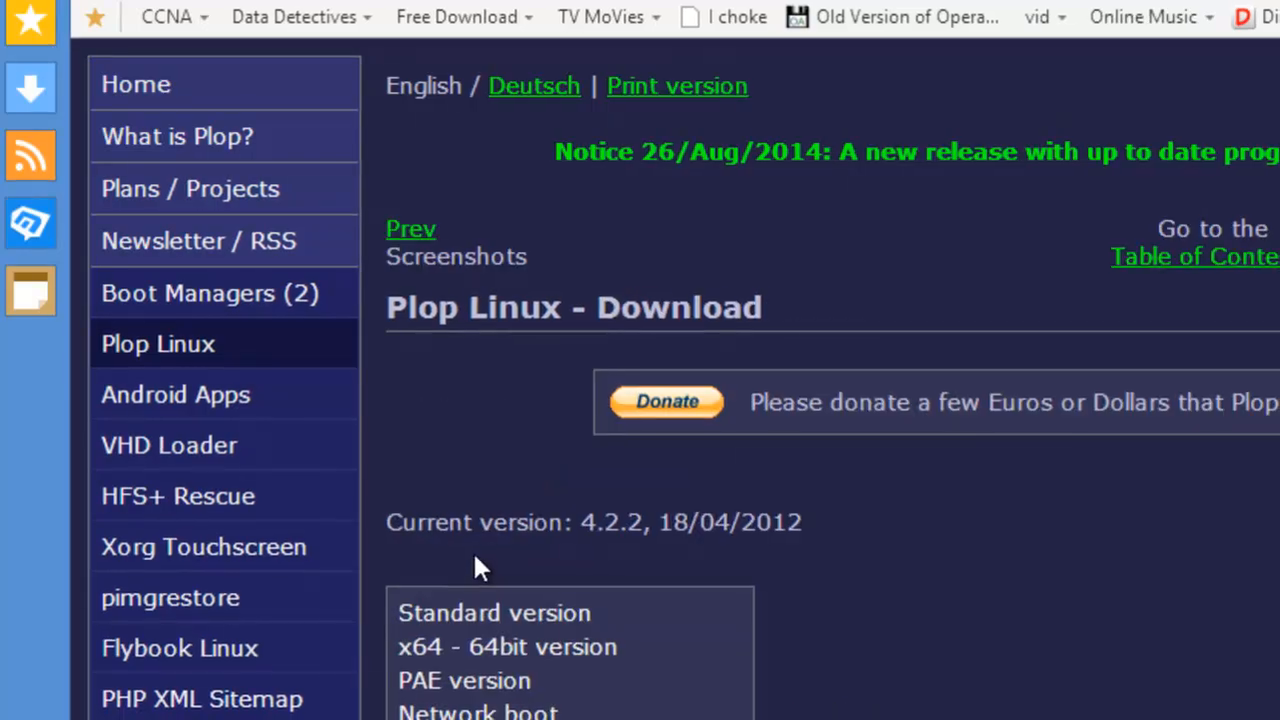
scroll(1273, 192, "down", 5)
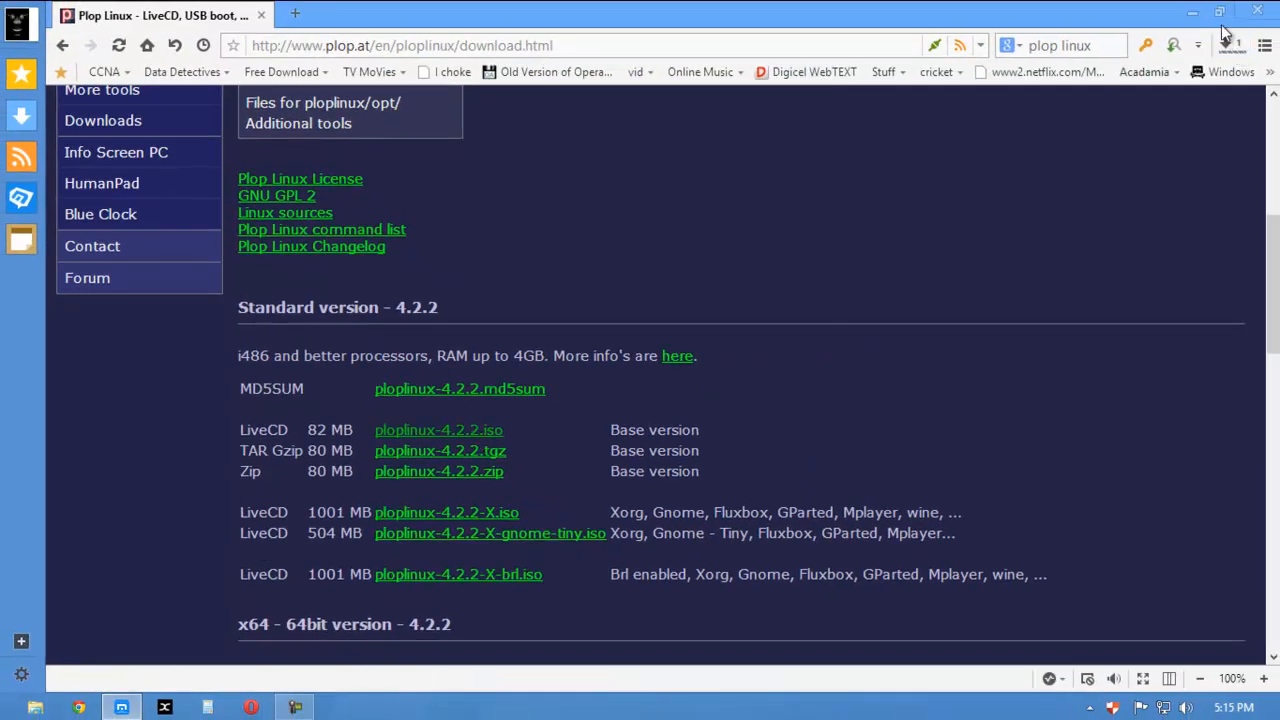
left_click(1244, 14)
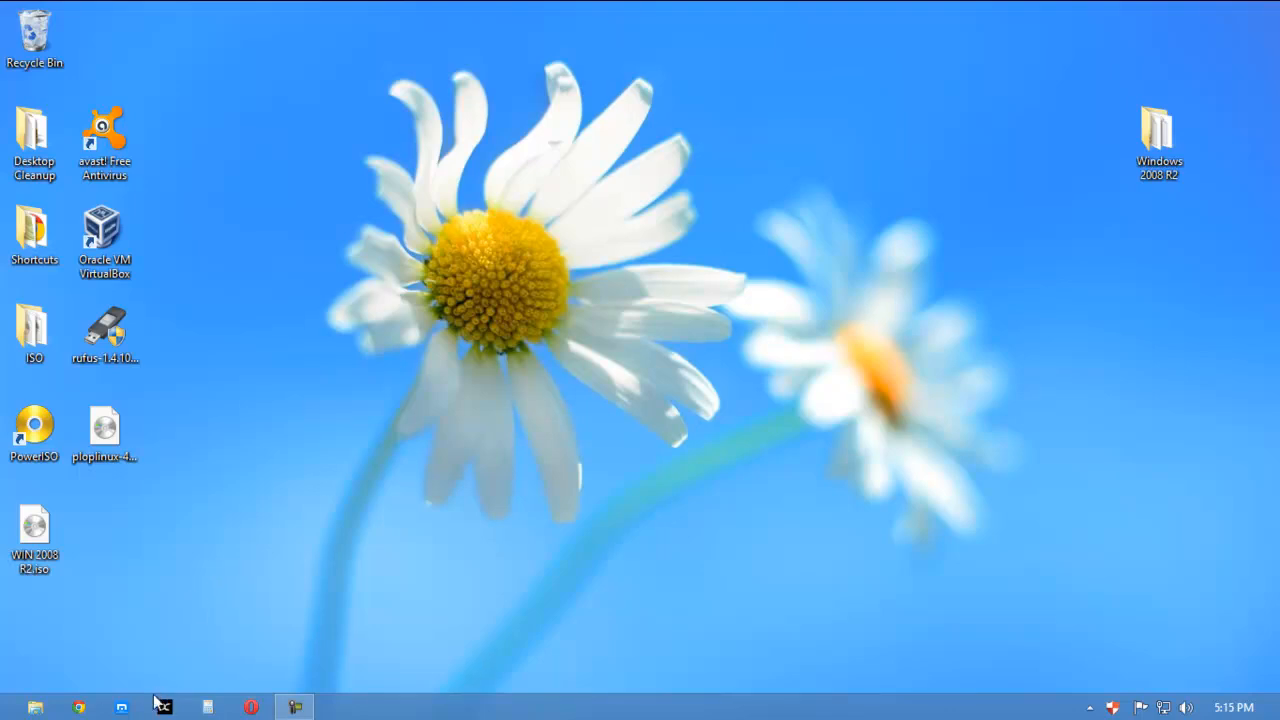
Switch to Oracle VM VirtualBox and ignore the warning about inaccessible disk image files
left_click(100, 236)
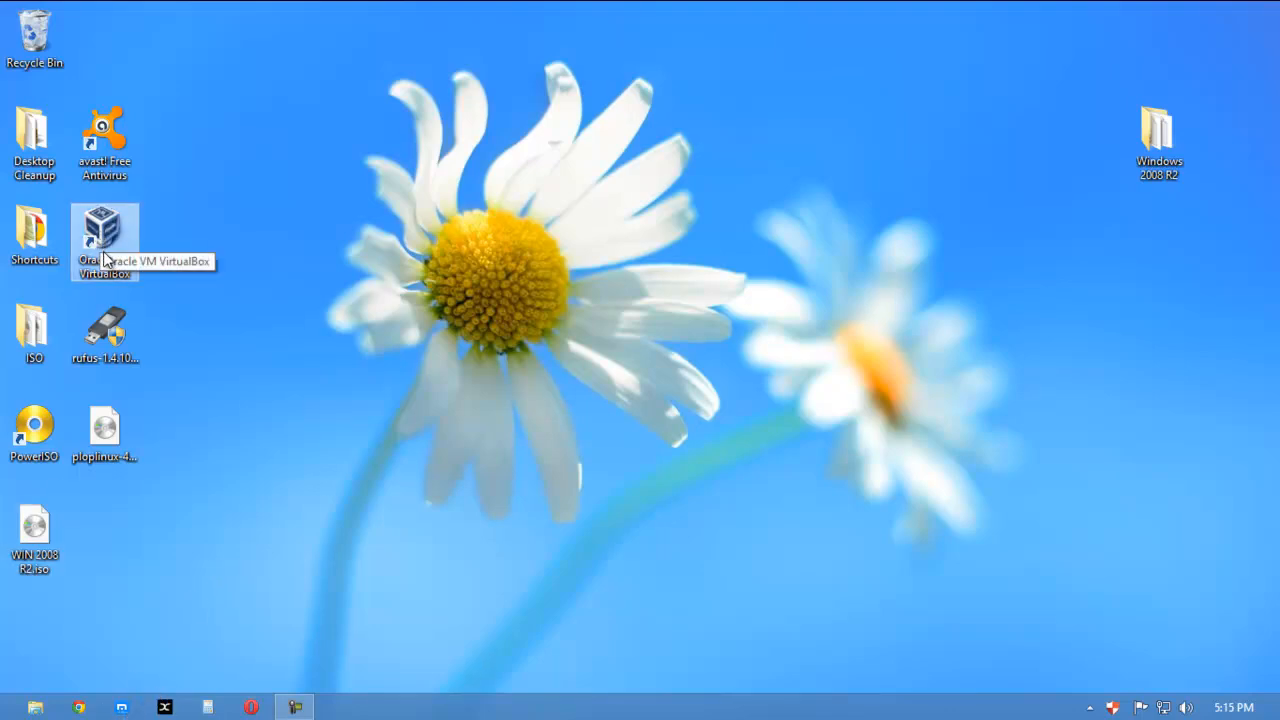
double_click(104, 250)
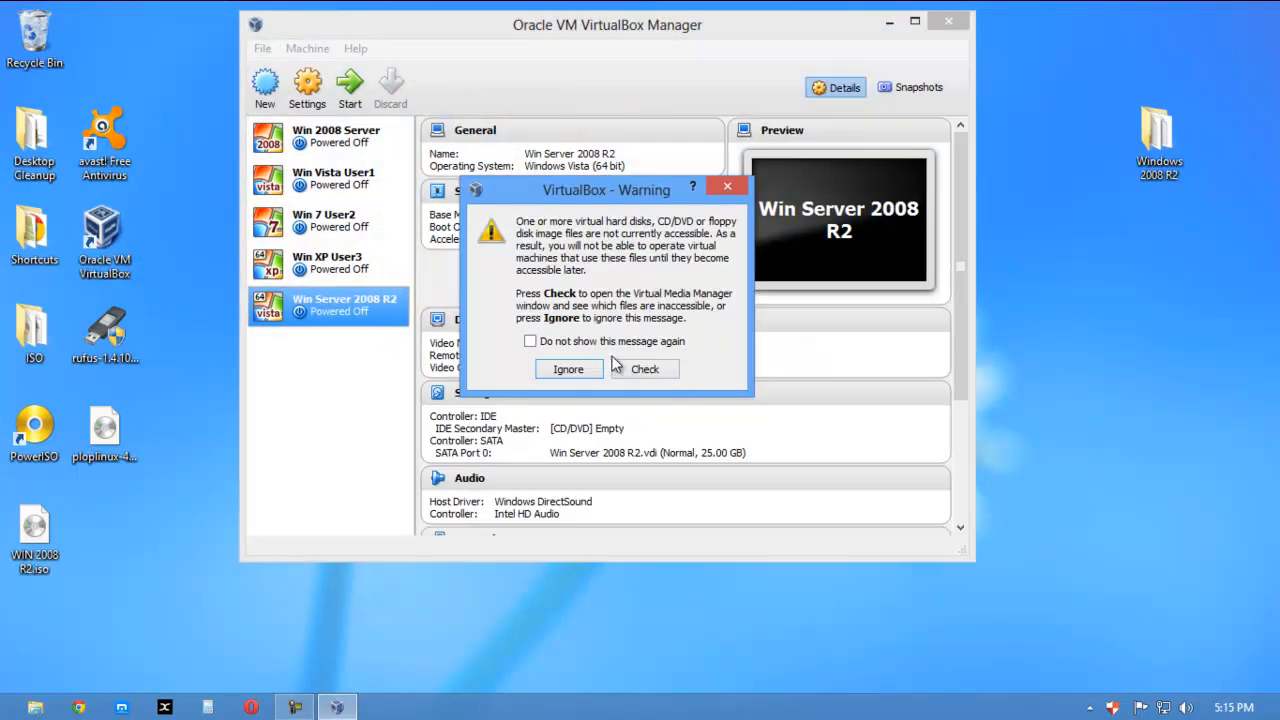
left_click(568, 372)
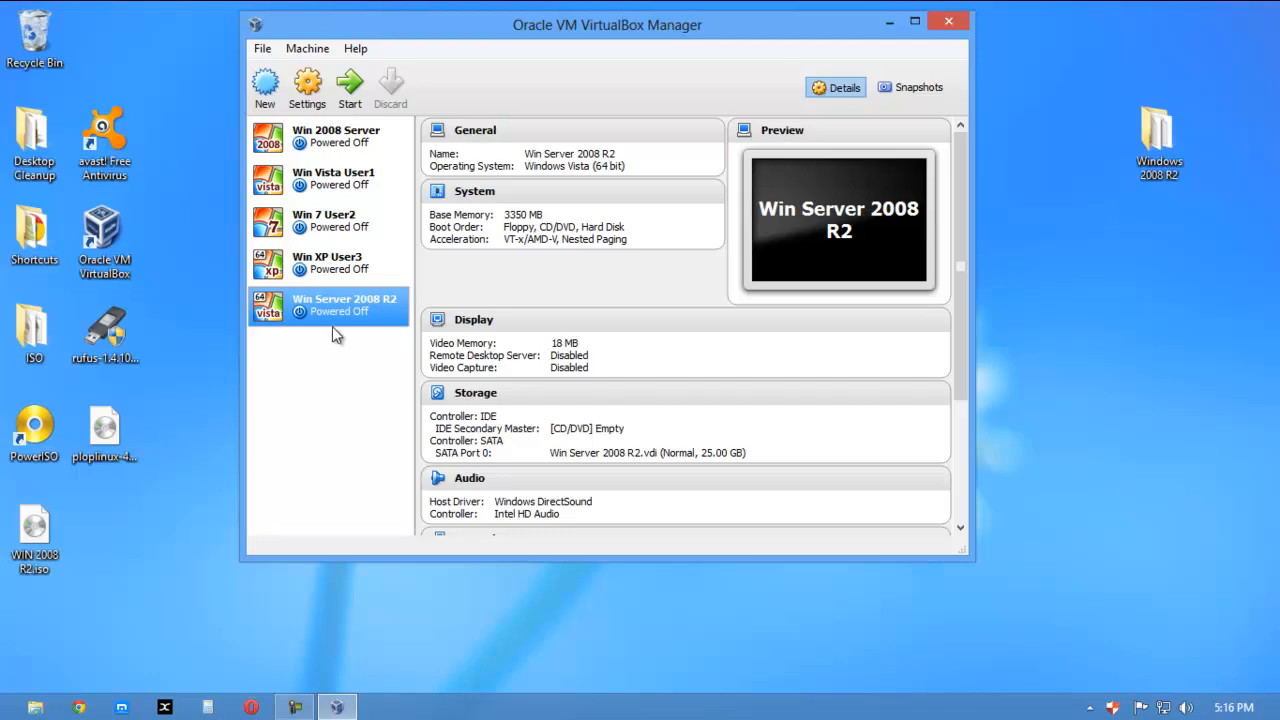
Attach ploplinux-4.2.2.iso from the Desktop to the empty IDE optical drive of the Win Server 2008 R2 machine
left_click(318, 100)
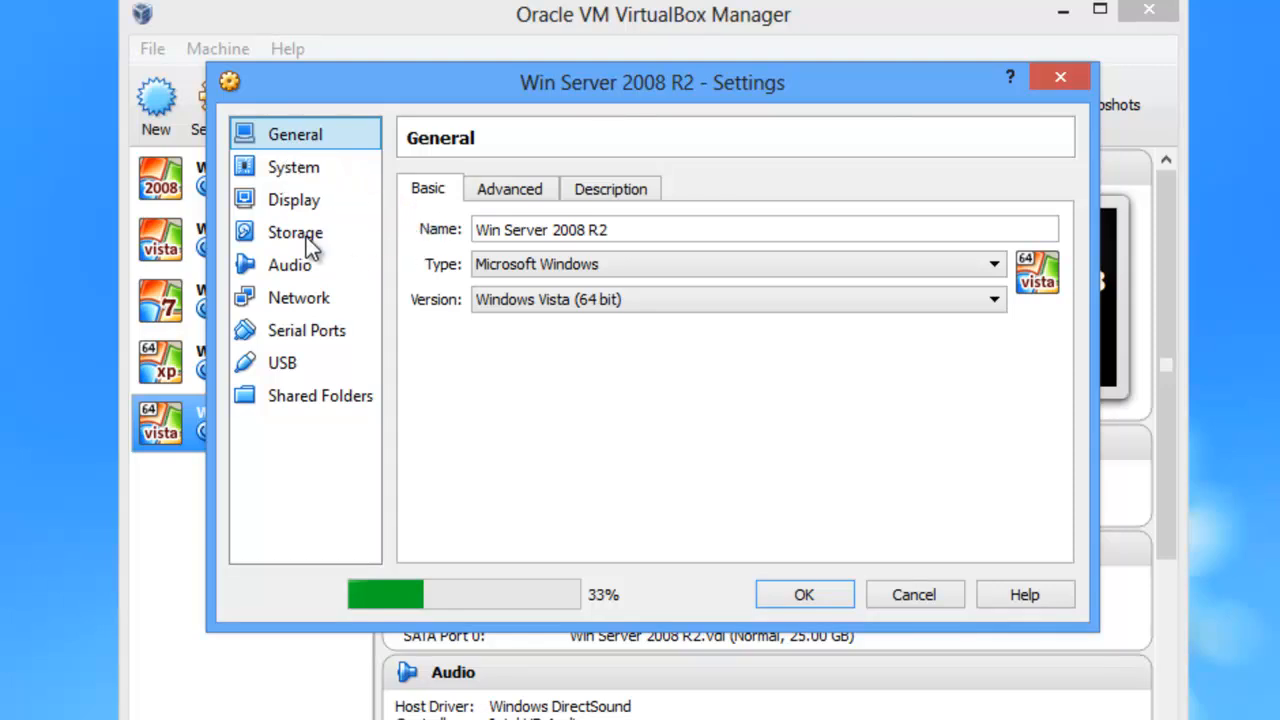
left_click(306, 246)
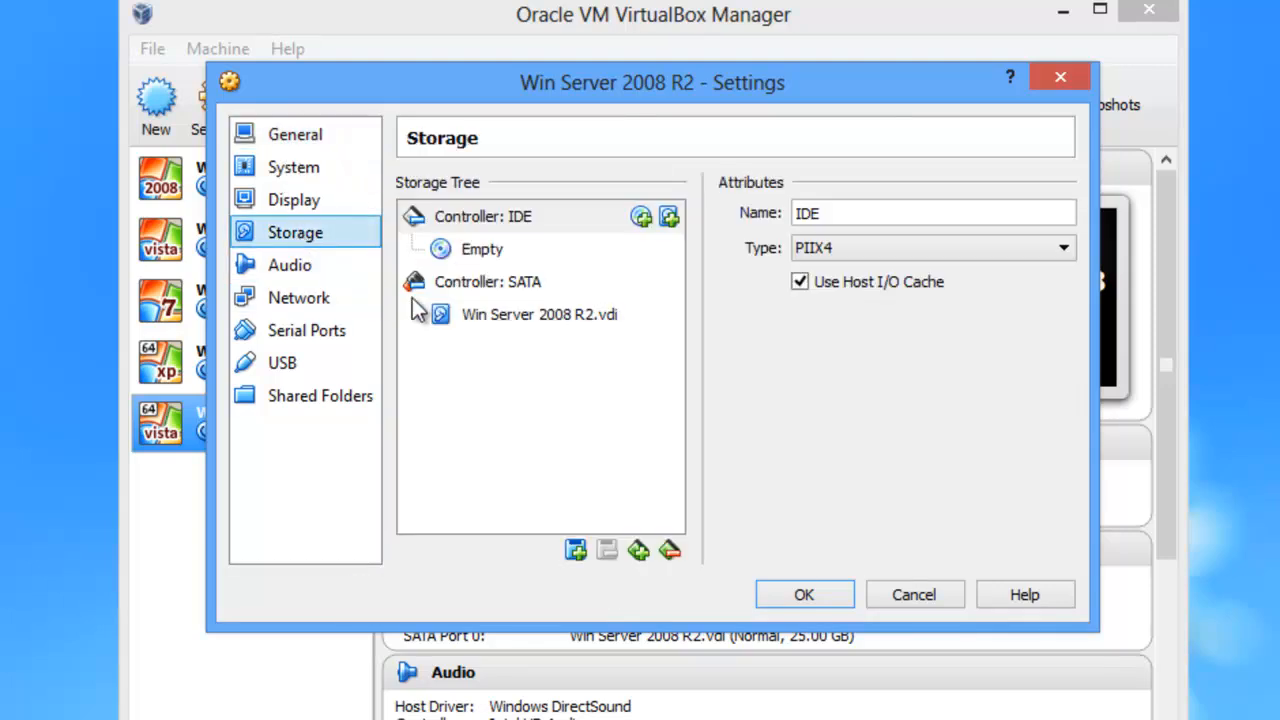
left_click(476, 250)
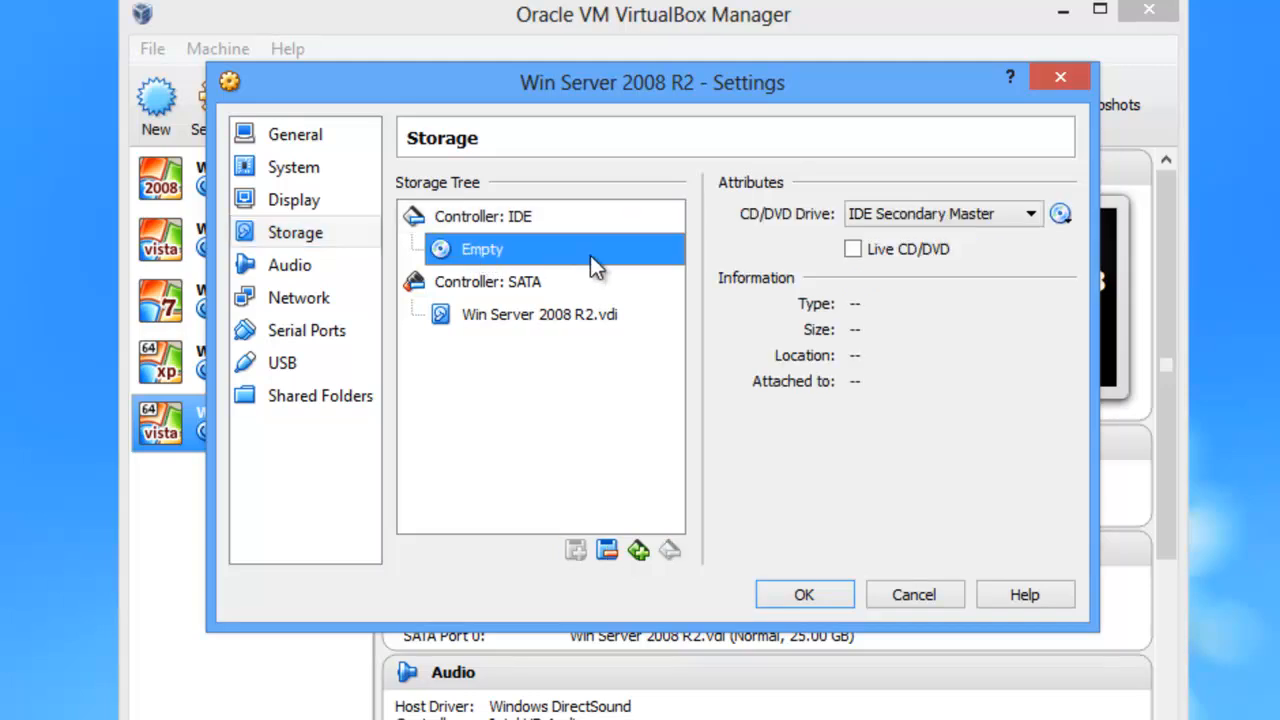
left_click(1062, 216)
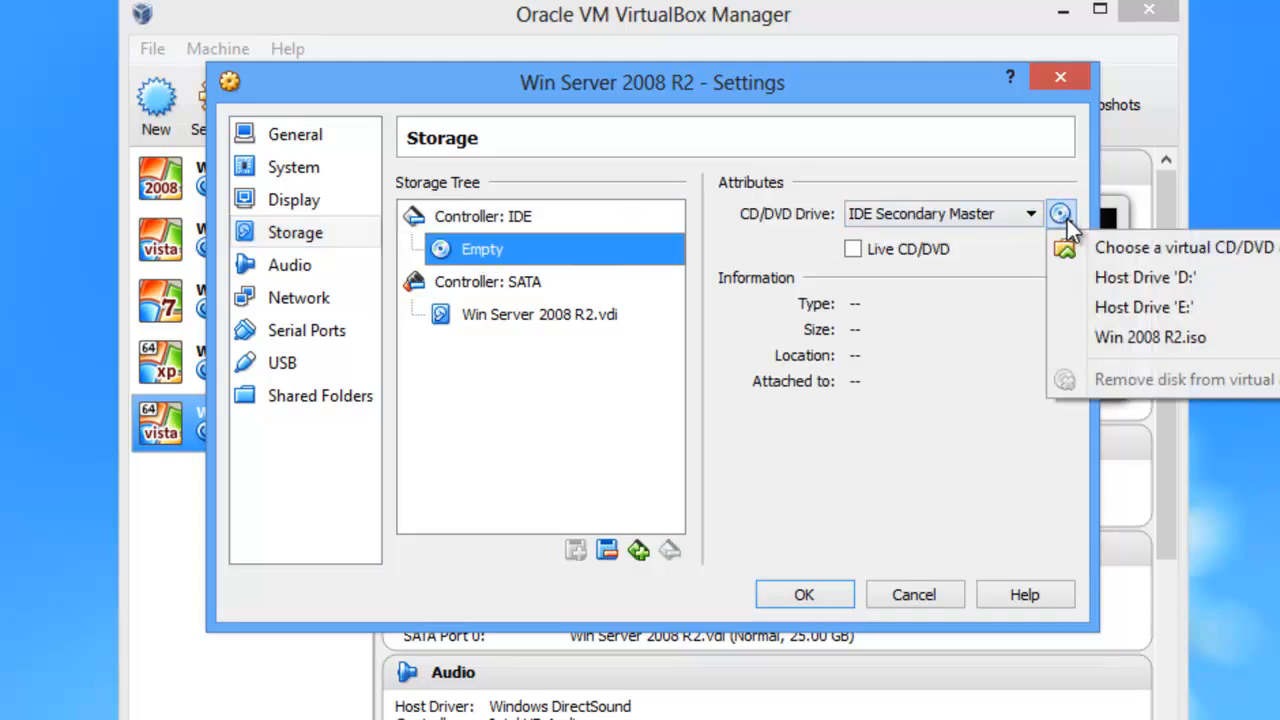
left_click(1128, 259)
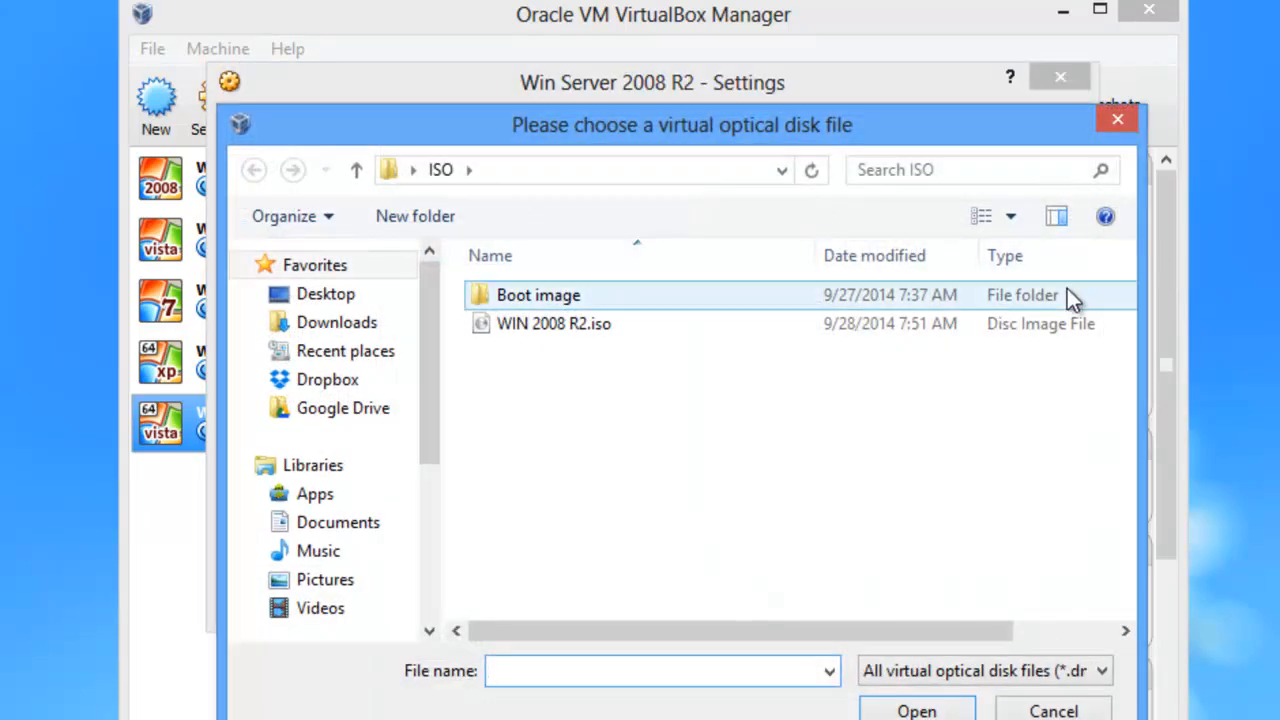
left_click(332, 294)
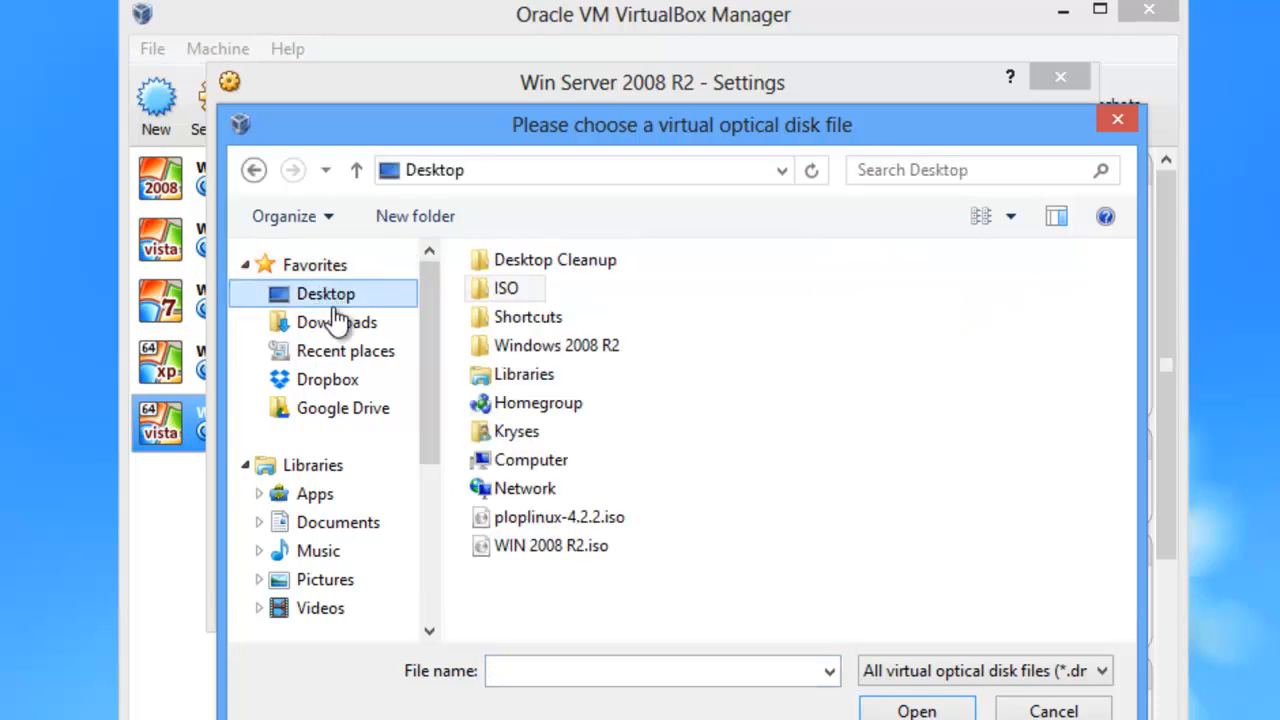
left_click(503, 525)
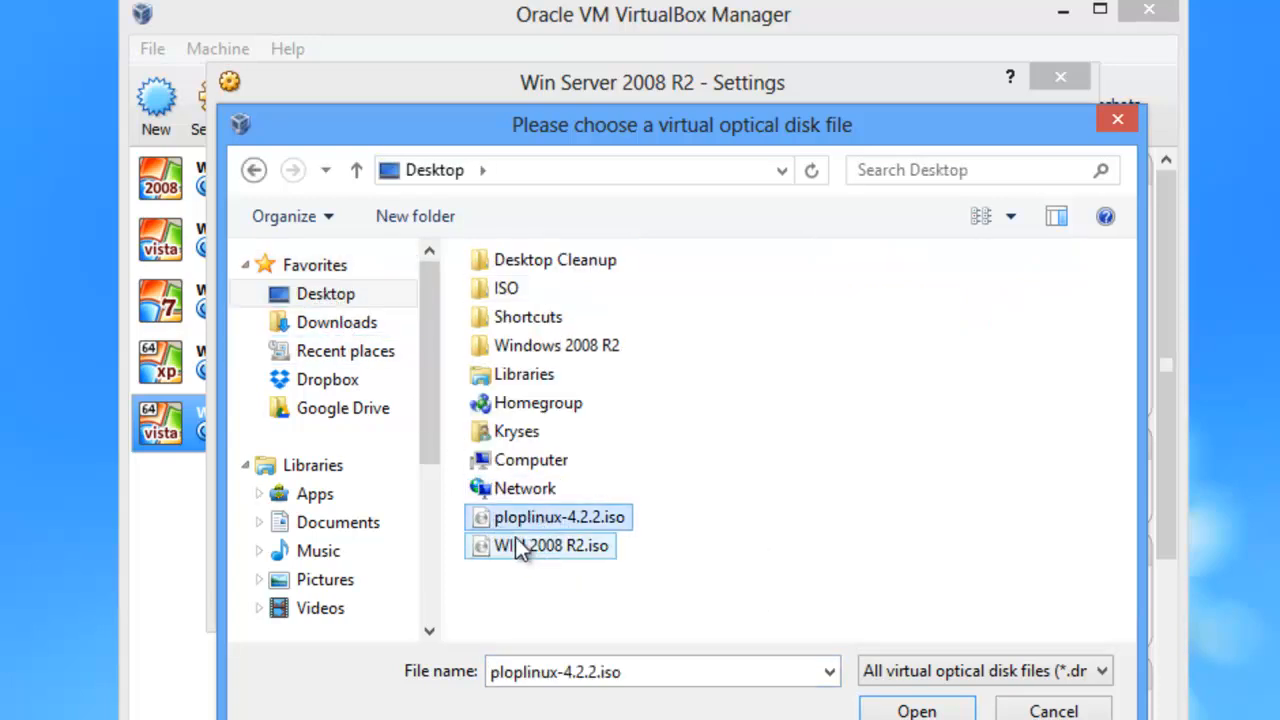
left_click(934, 709)
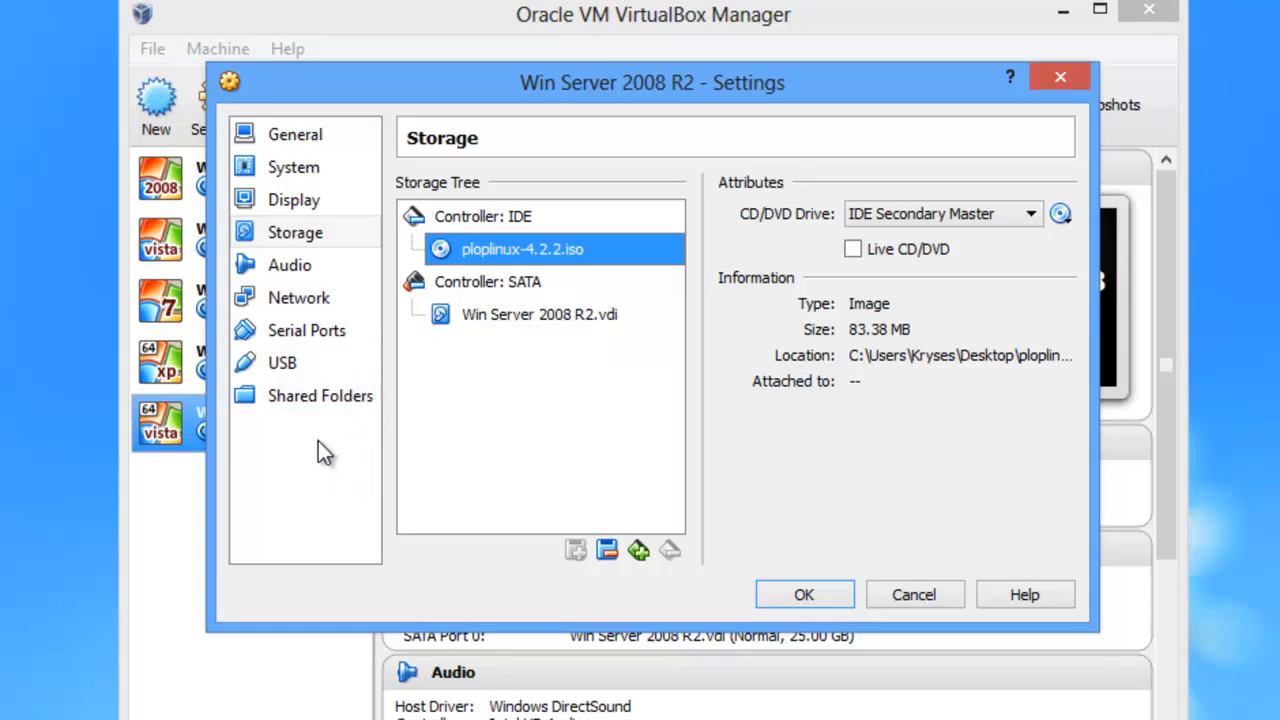
Add a USB device filter for the Kingston DataTraveler 2.0 to the machine and save its settings
left_click(281, 367)
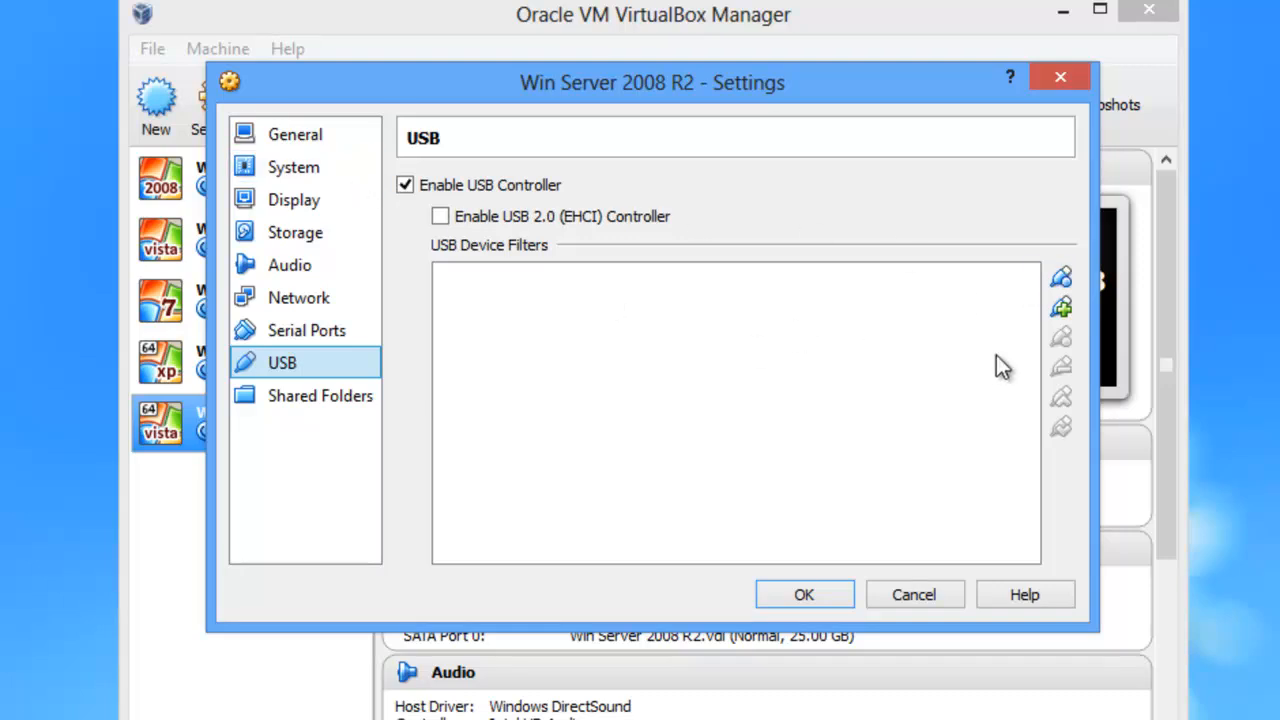
left_click(1063, 309)
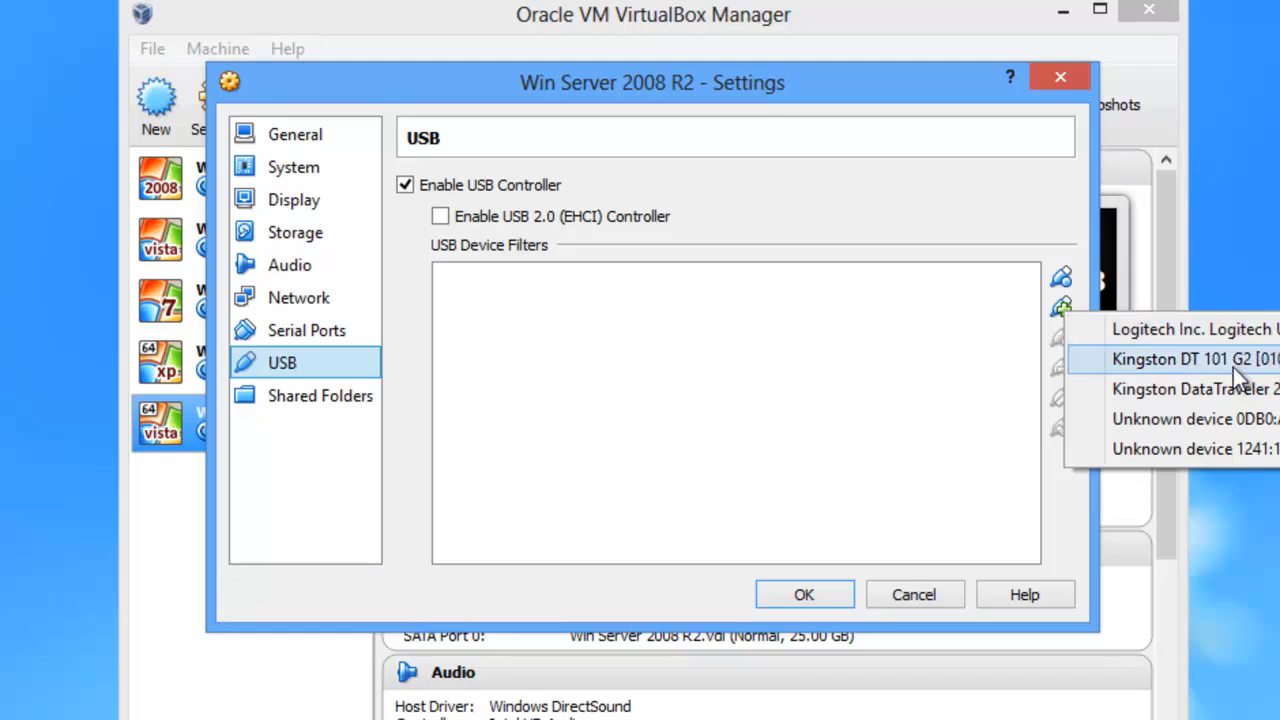
left_click(1170, 389)
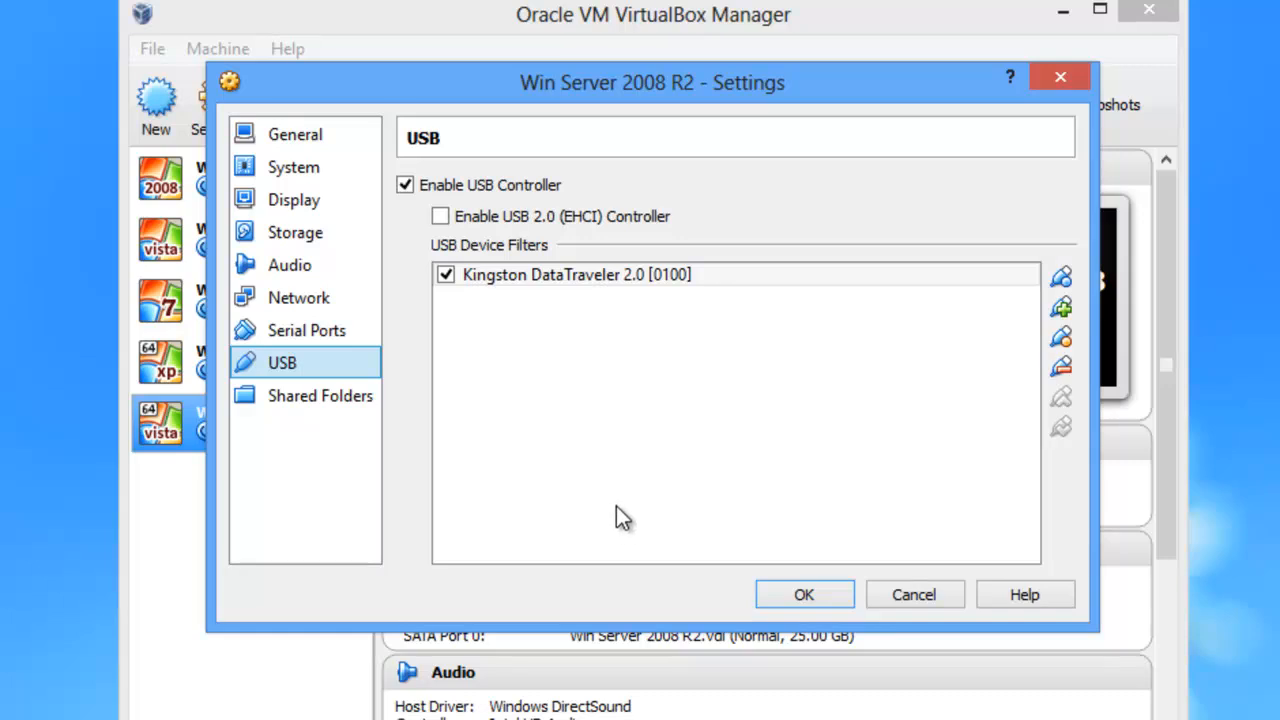
left_click(802, 594)
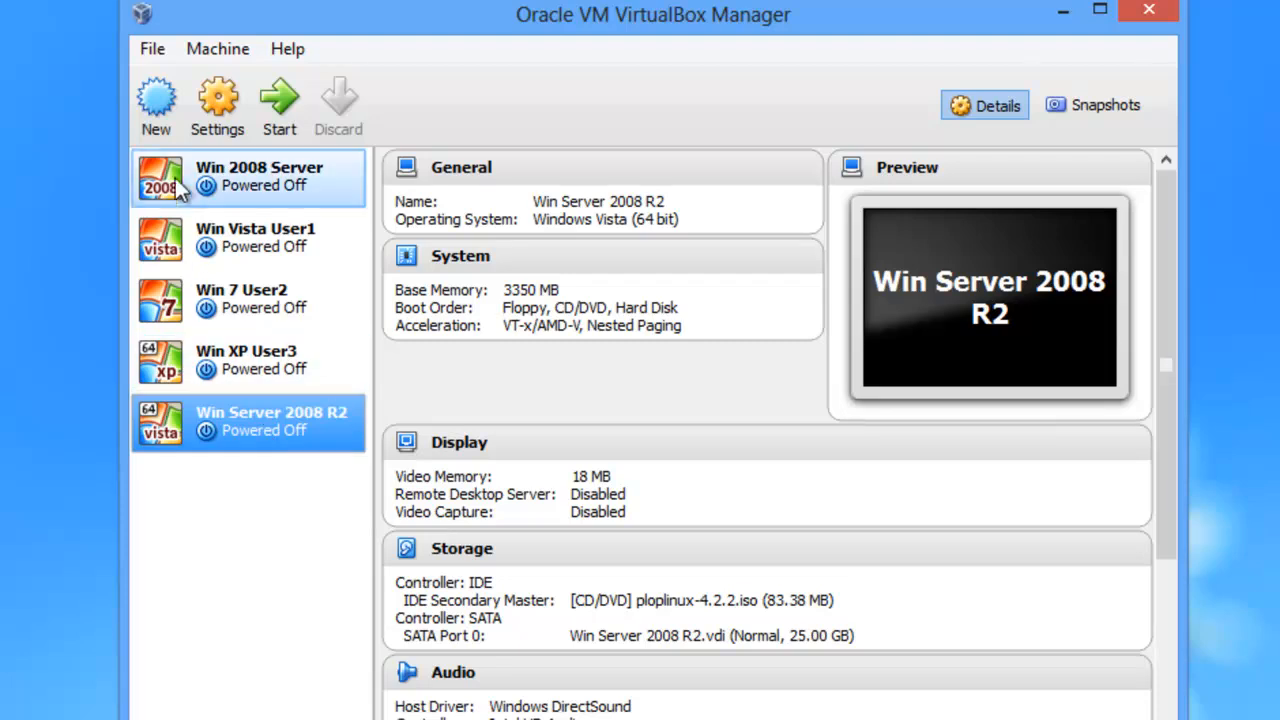
Disable Floppy in the Win Server 2008 R2 machine's boot order and save the settings
left_click(218, 105)
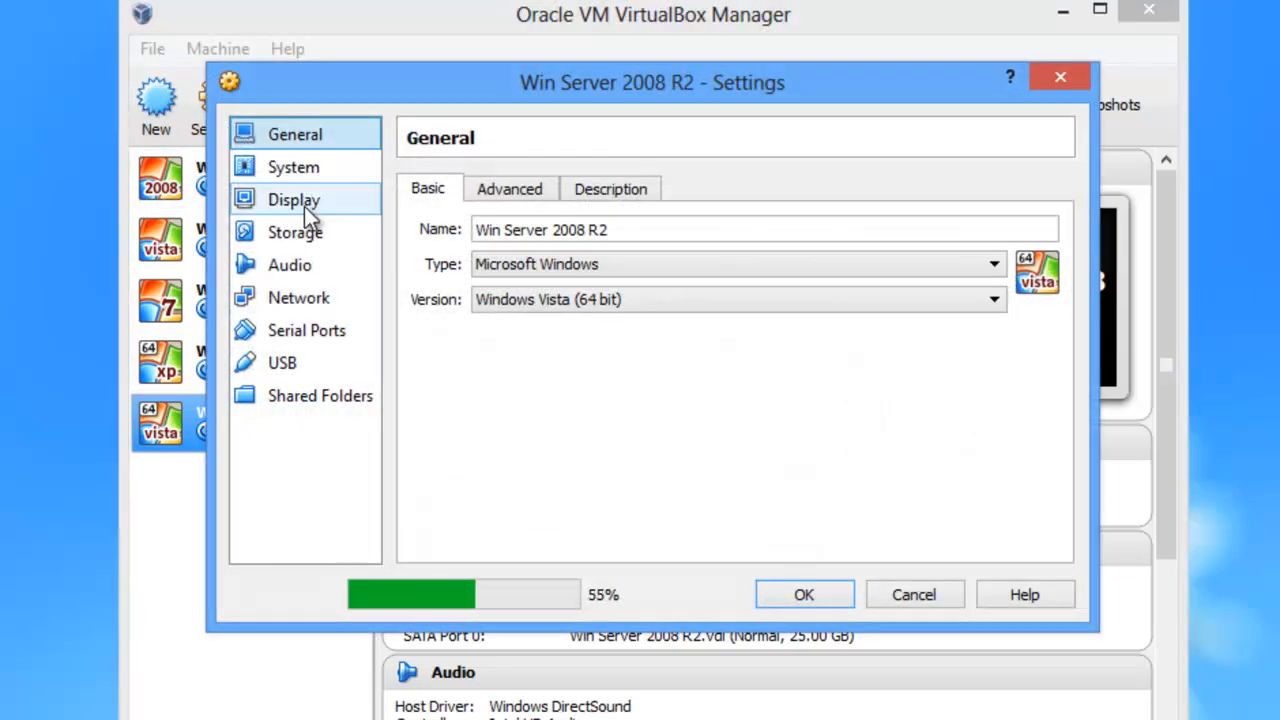
left_click(297, 172)
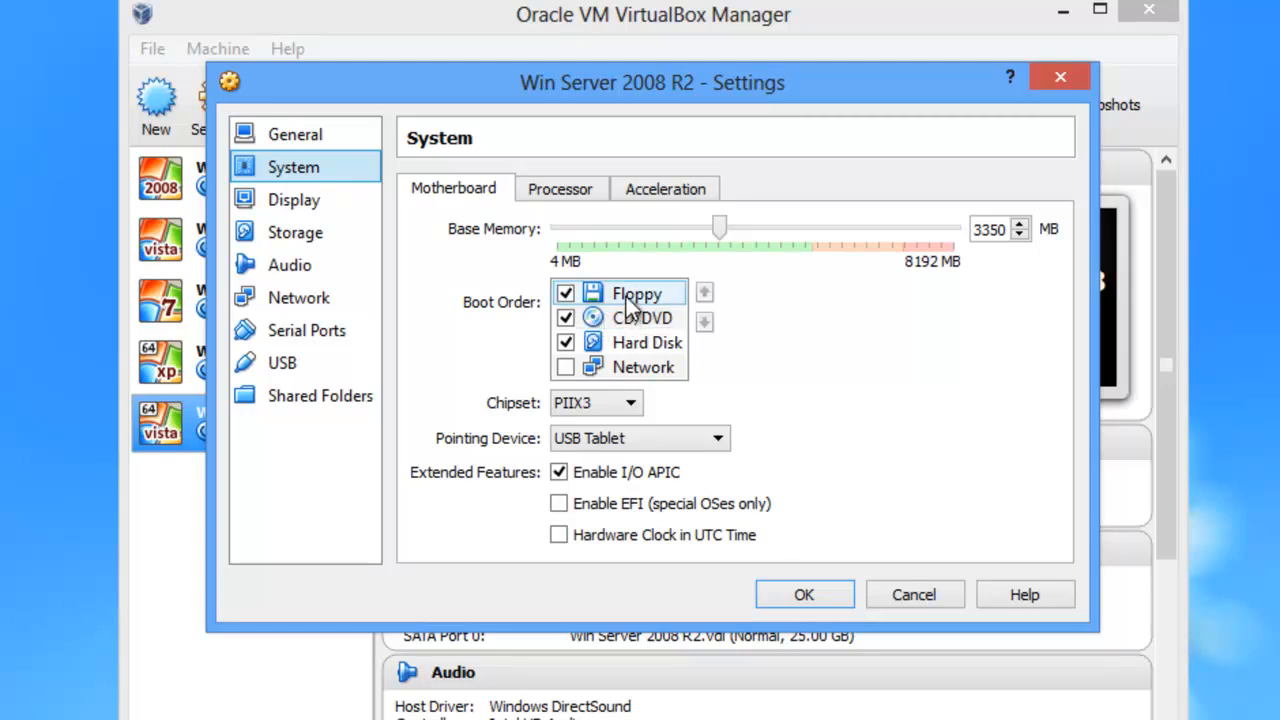
left_click(566, 293)
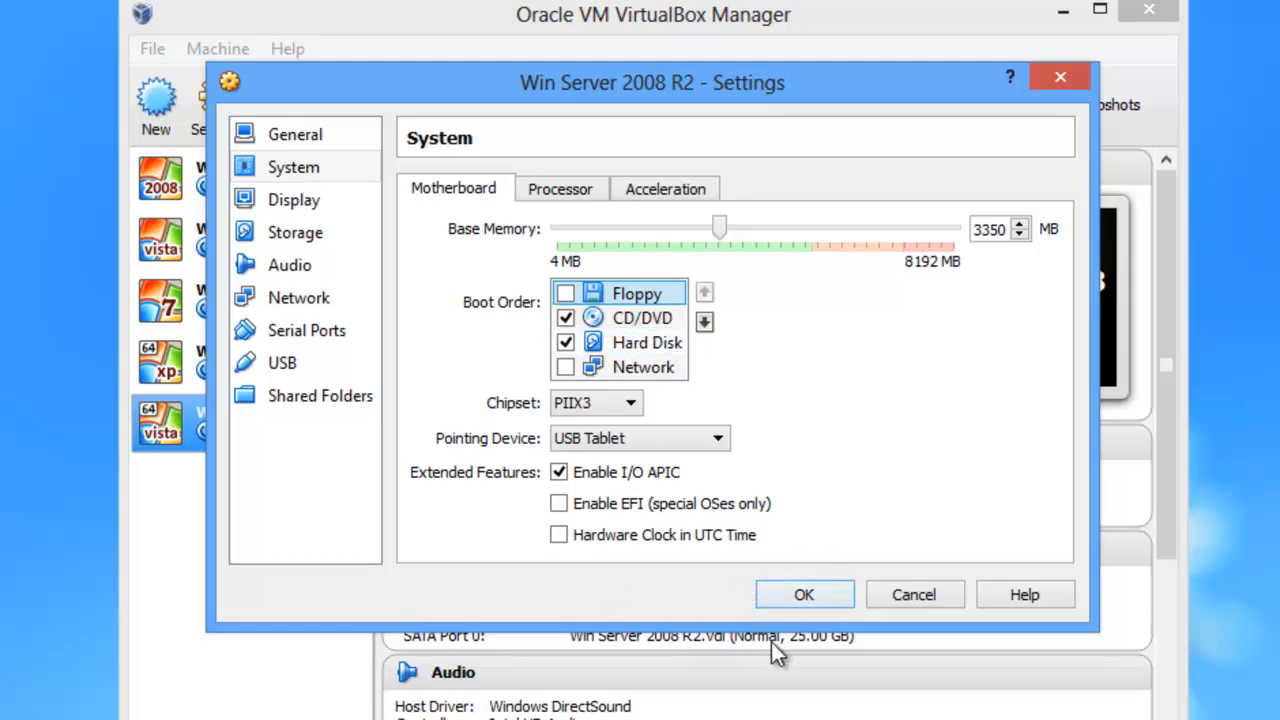
left_click(805, 596)
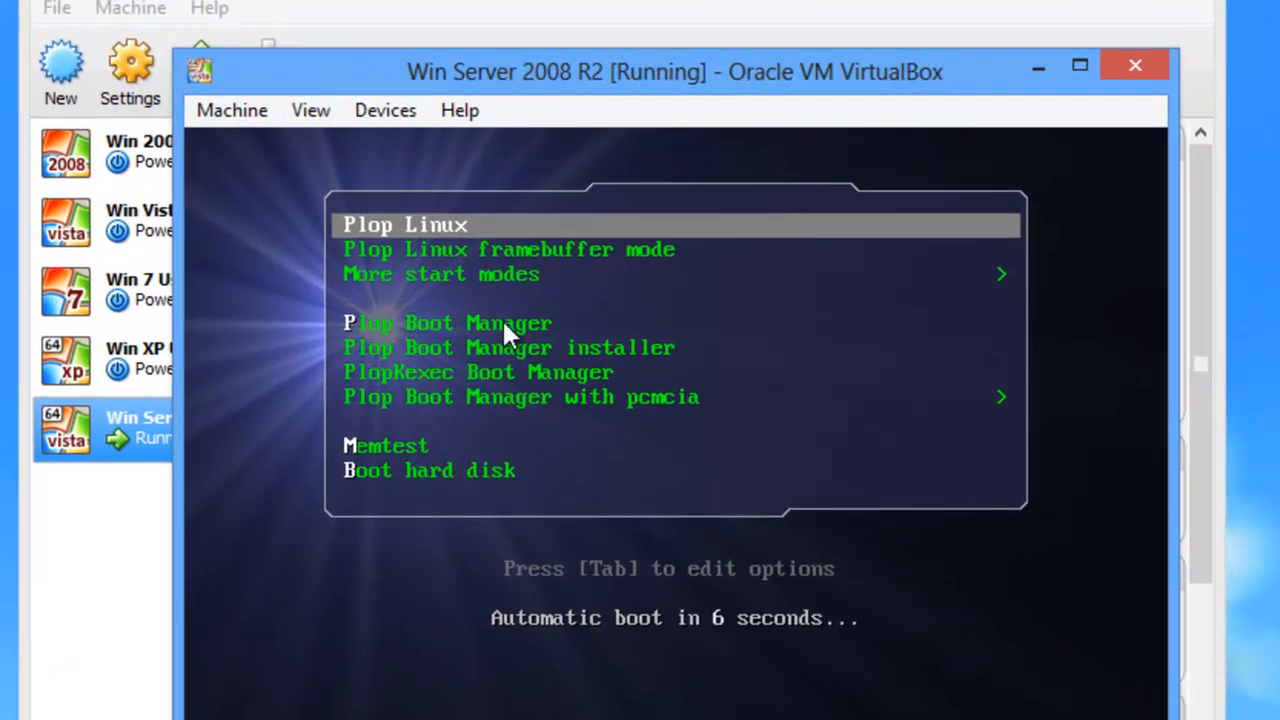
Launch Plop Boot Manager from the running machine's boot menu, allowing the machine to capture mouse and keyboard
key("Down")
key("Down")
key("Down")
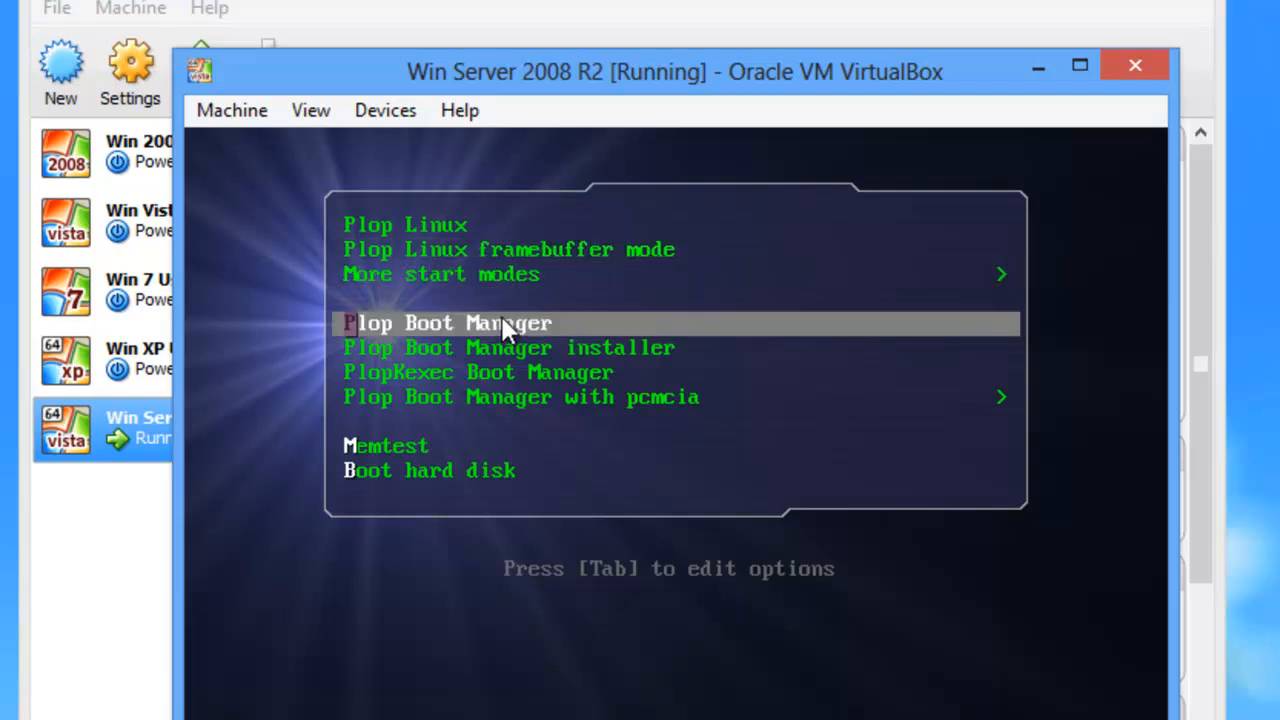
left_click(506, 331)
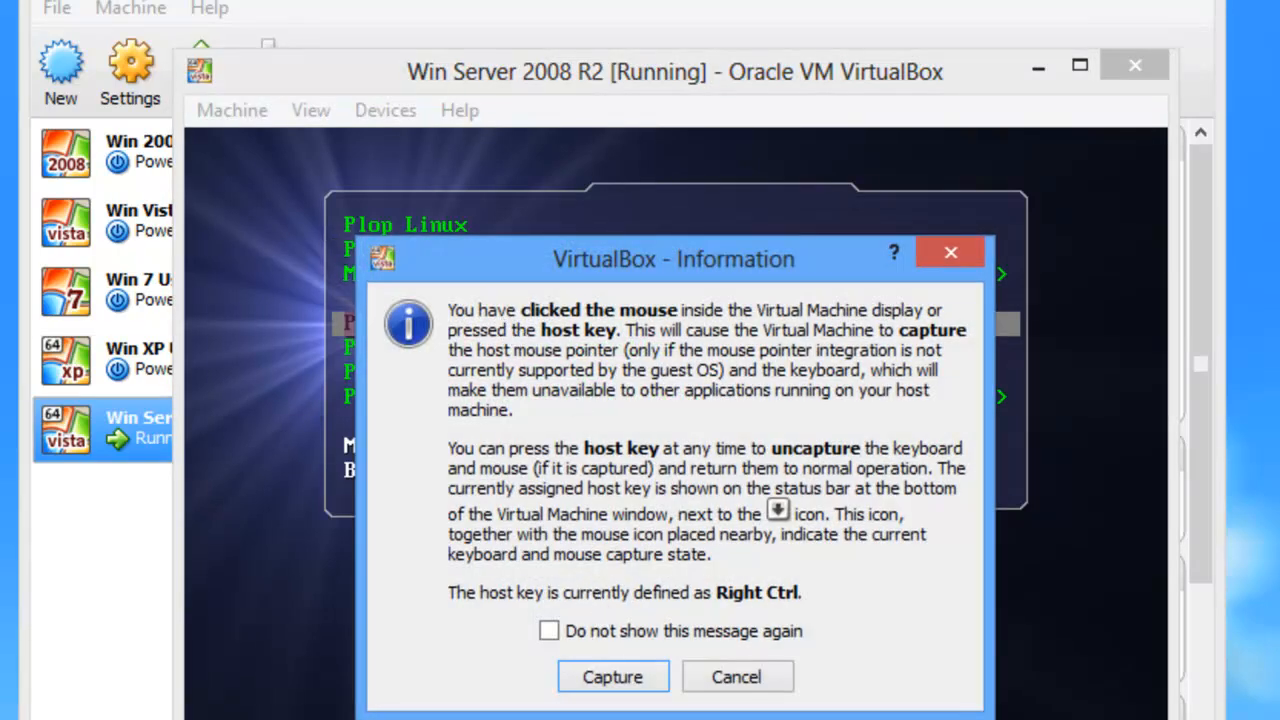
left_click(613, 677)
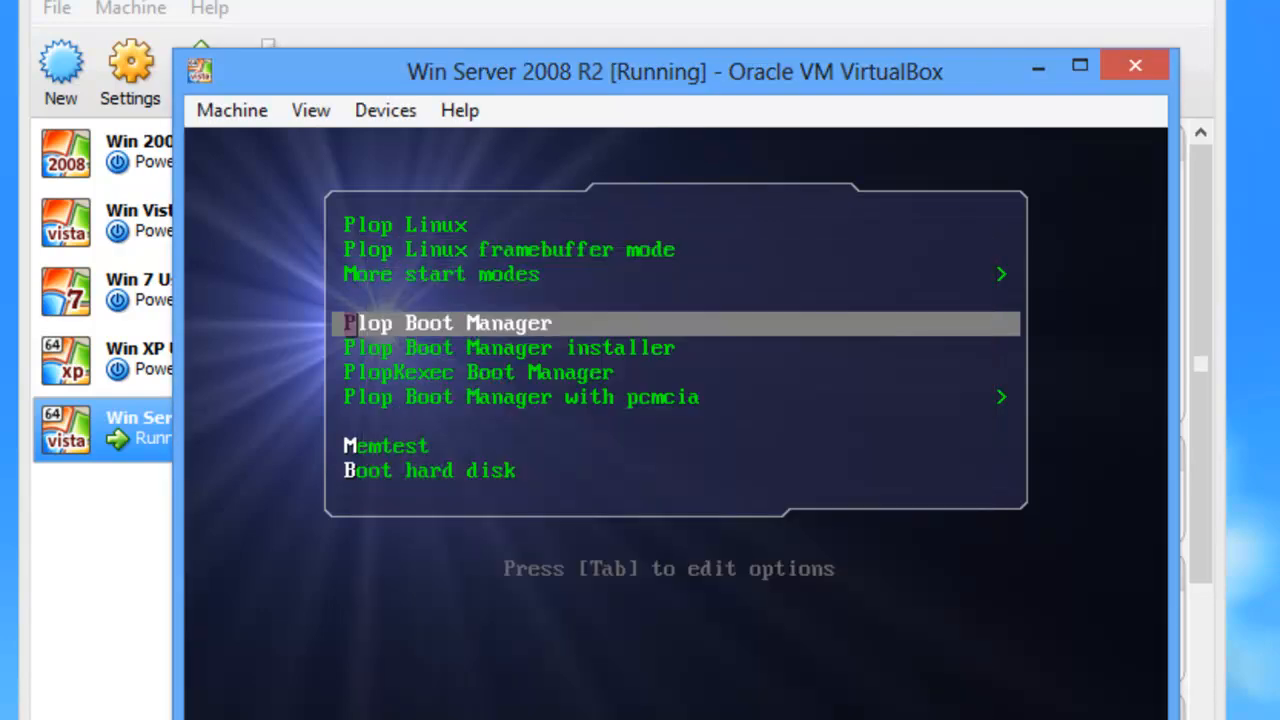
key("Return")
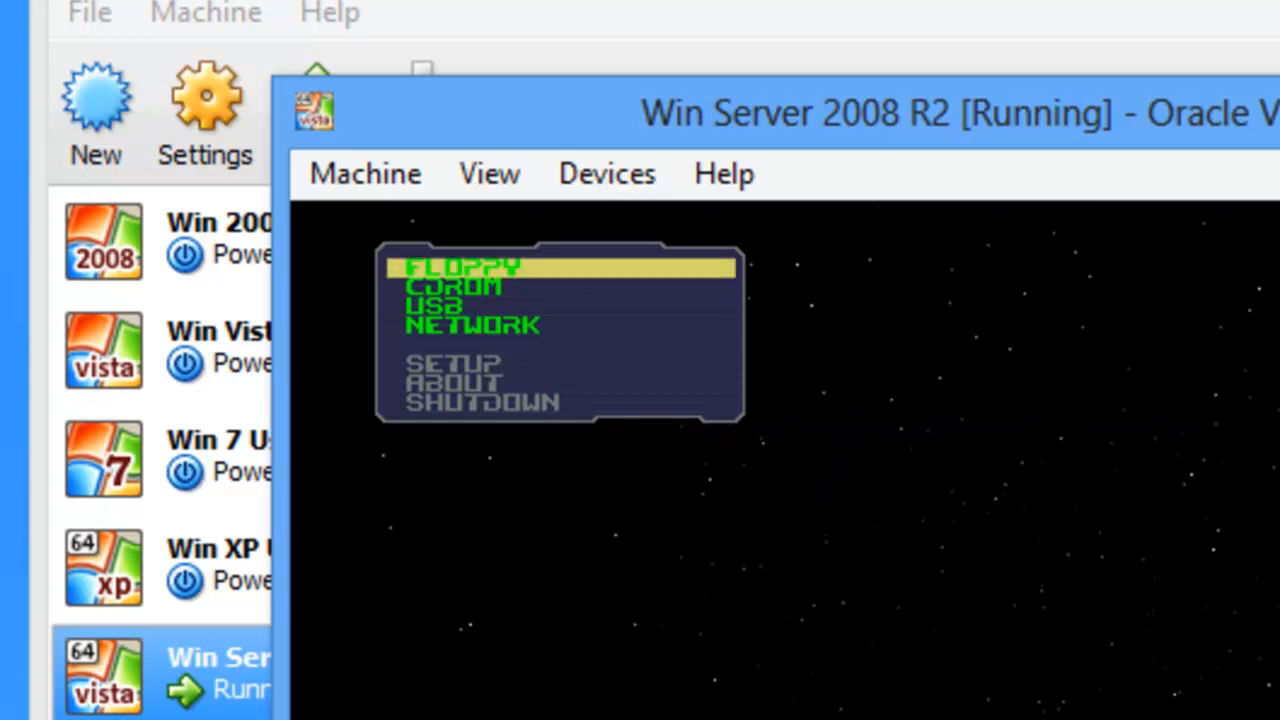
Boot the virtual machine from USB in Plop Boot Manager and check the USB status while the setup files load
key("Down")
key("Down")
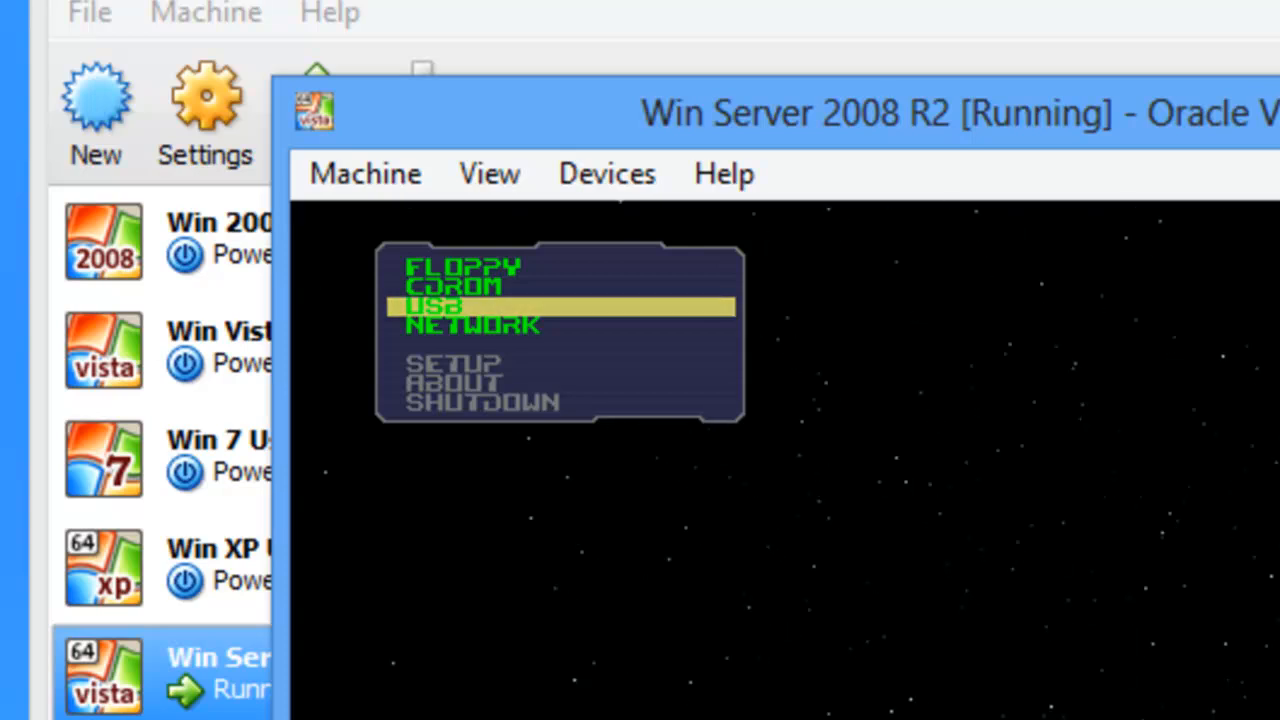
key("Return")
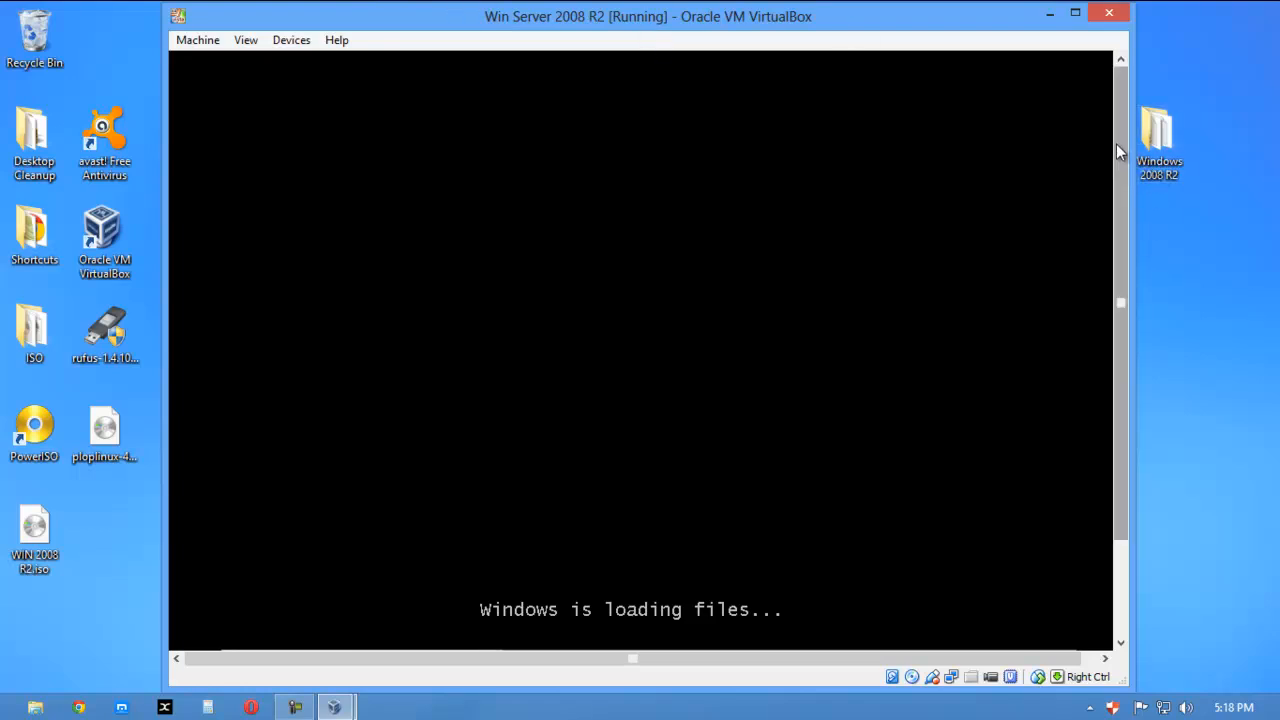
left_click_drag(1116, 145, 1118, 194)
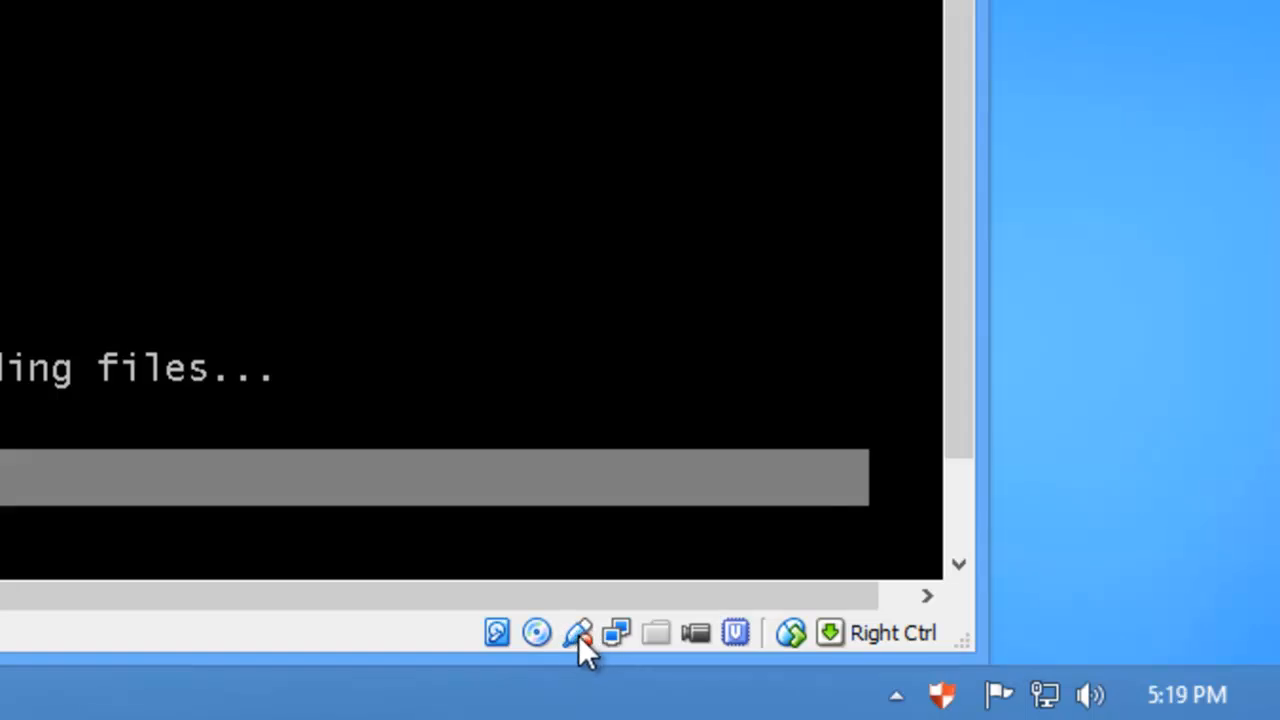
mouse_move(578, 637)
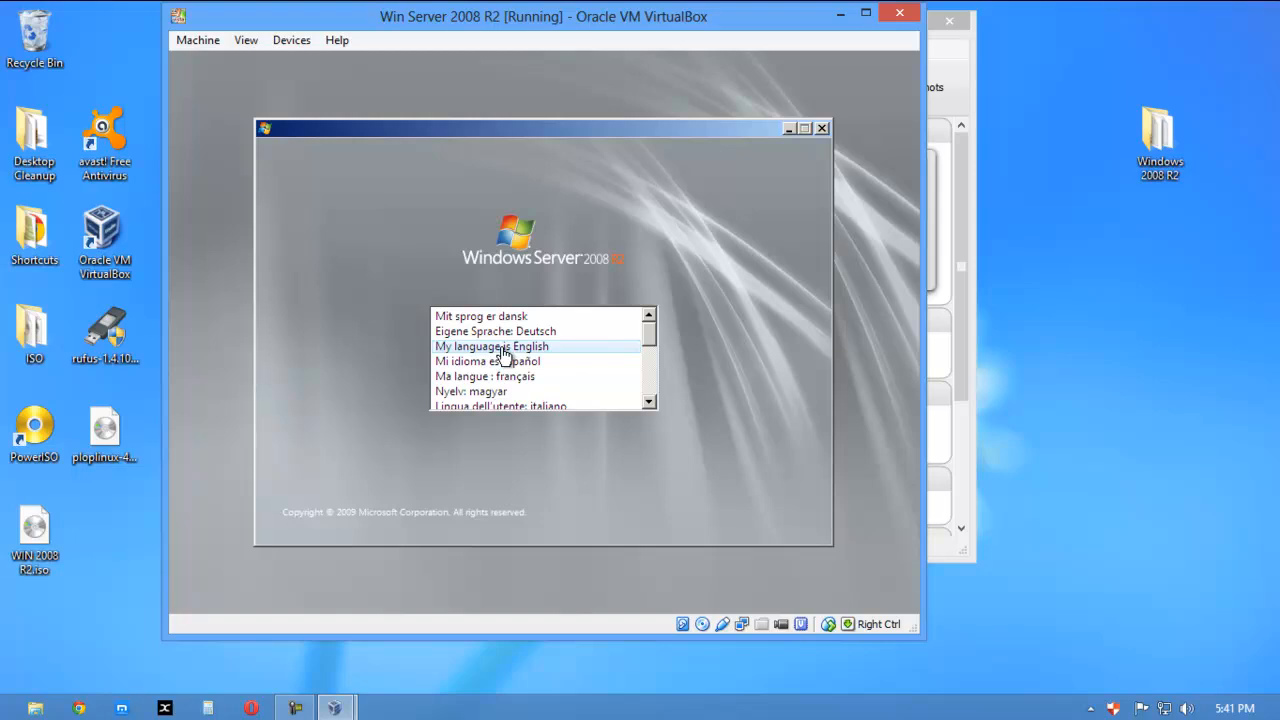
Choose English as the setup language, accept the English (United States) and US keyboard defaults, and start the Windows Server 2008 R2 installation
left_click(503, 347)
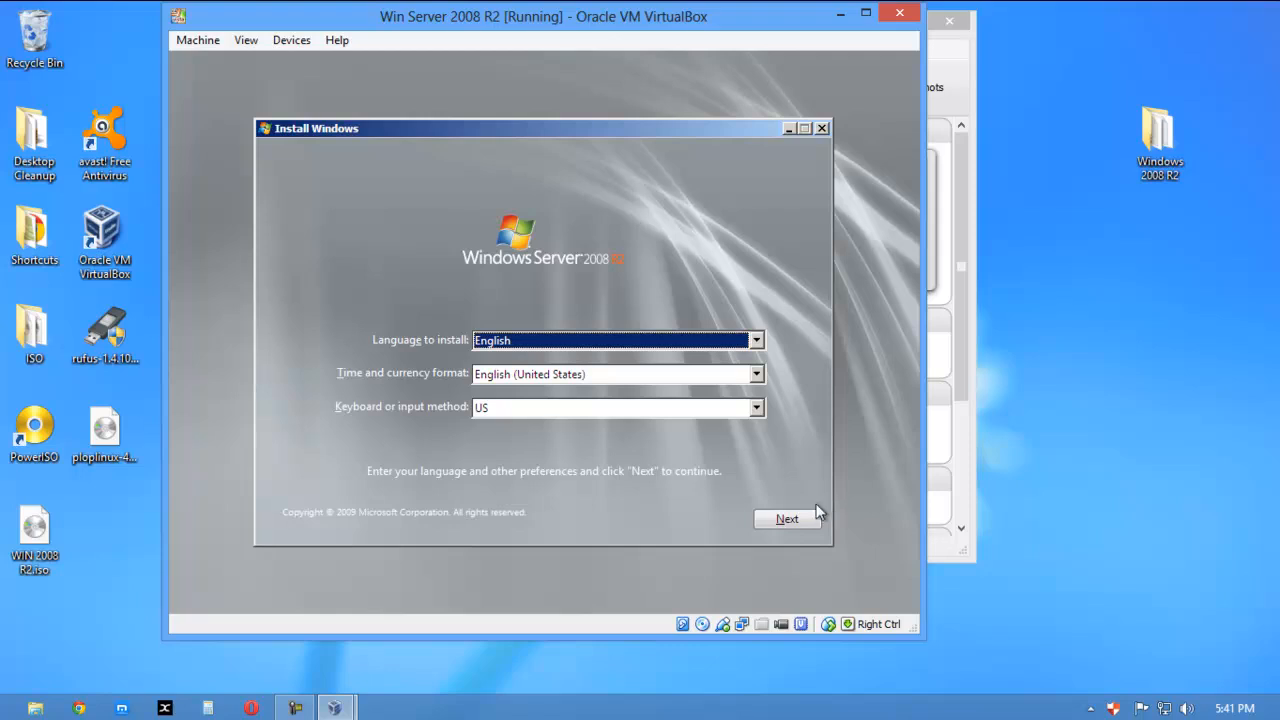
left_click(786, 522)
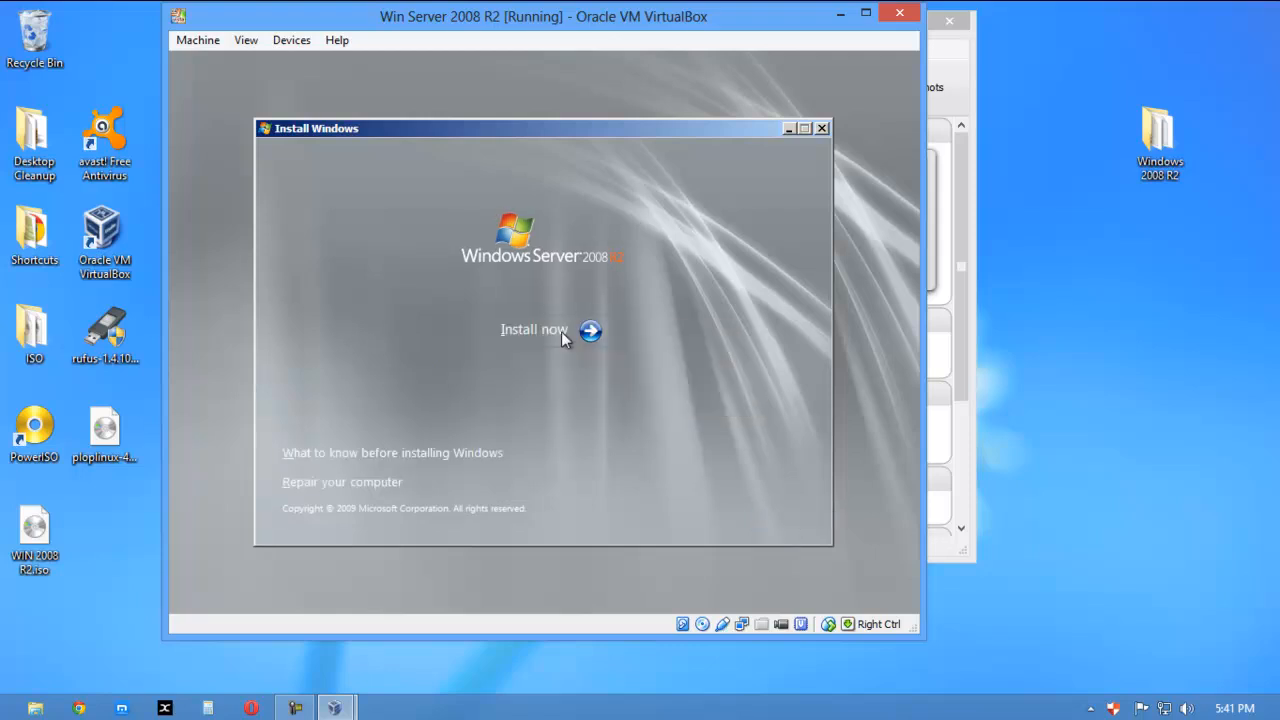
left_click(534, 329)
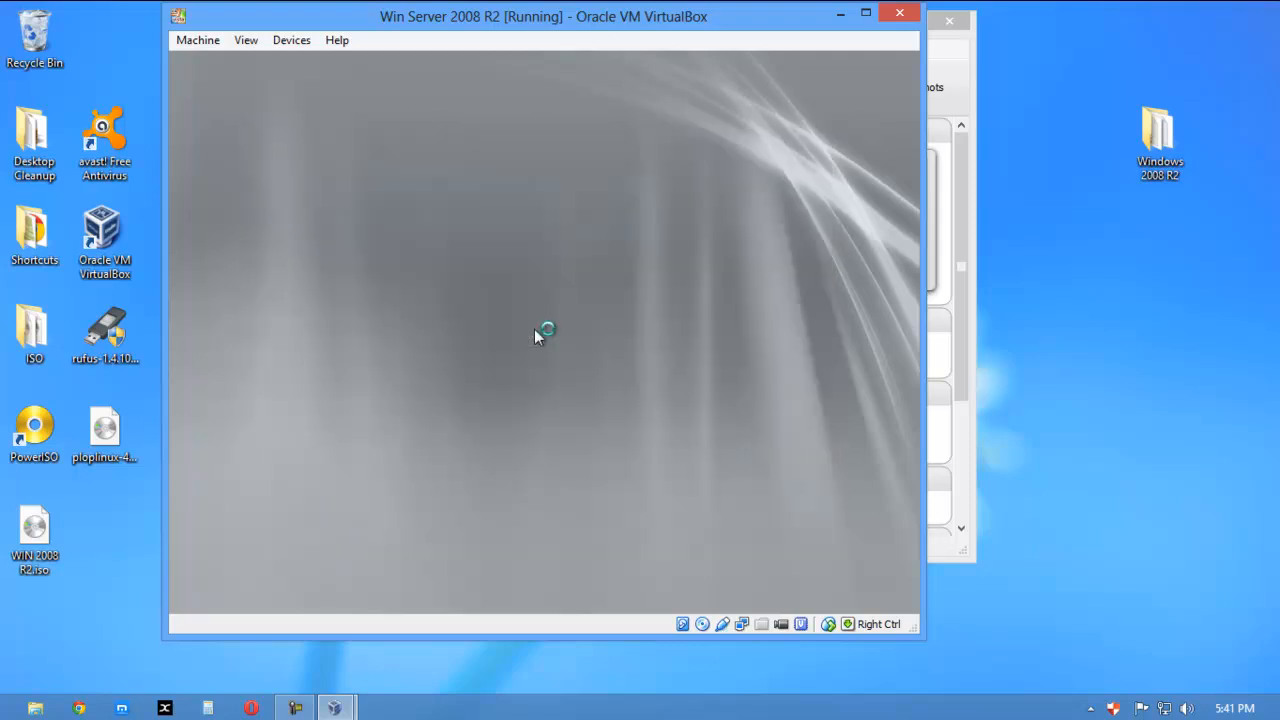